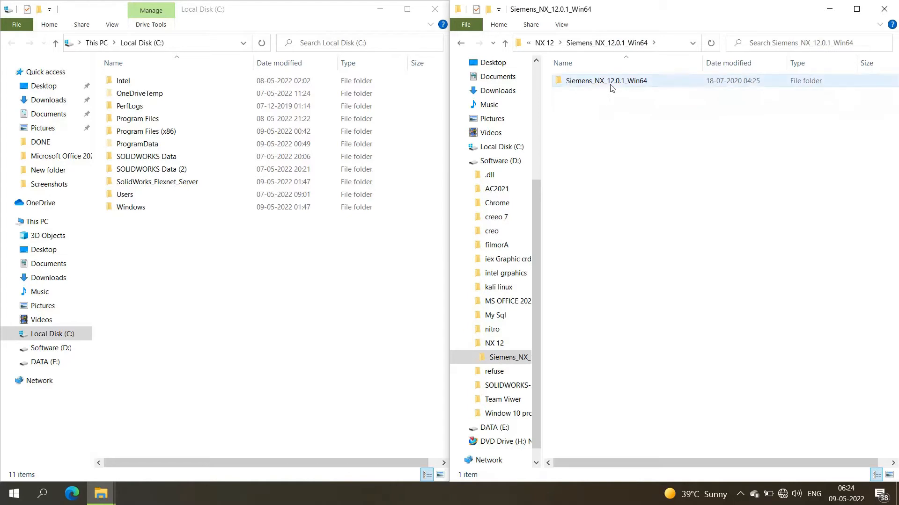
- Open the Server folder inside the Crack folder of Siemens_NX_12.0.1_Win64
{"action": "double_click", "coordinate": [609, 82]}
{"action": "double_click", "coordinate": [609, 81]}
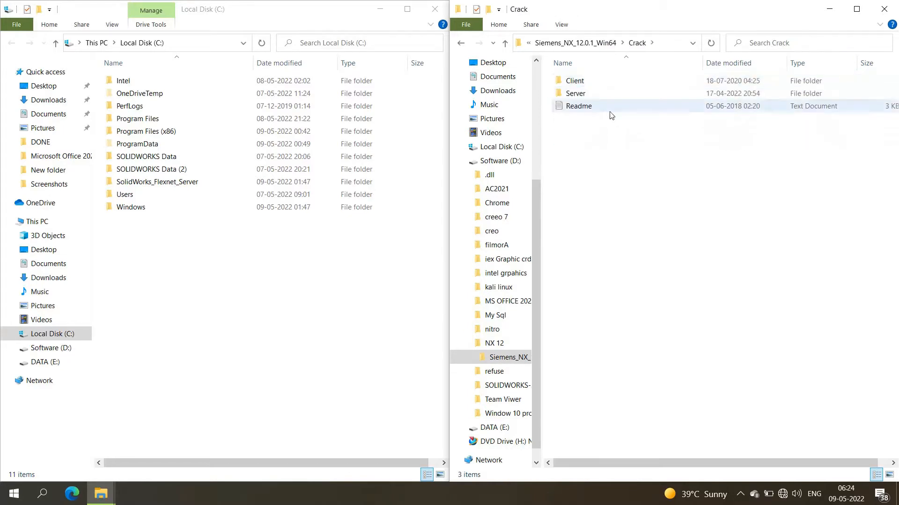
{"action": "double_click", "coordinate": [591, 94]}
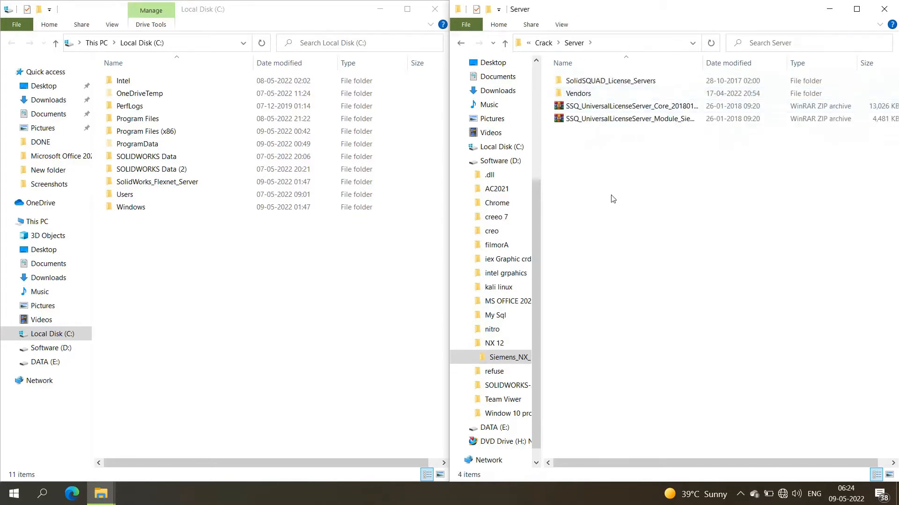
- Copy the SolidSQUAD_License_Servers folder from Server to the root of drive C: and refresh the drive listing
{"action": "right_click", "coordinate": [597, 81]}
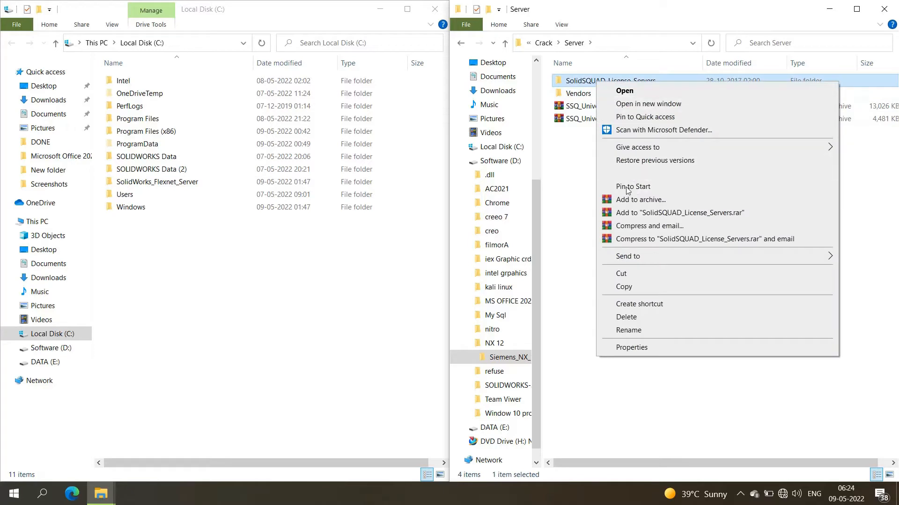
{"action": "left_click", "coordinate": [633, 289]}
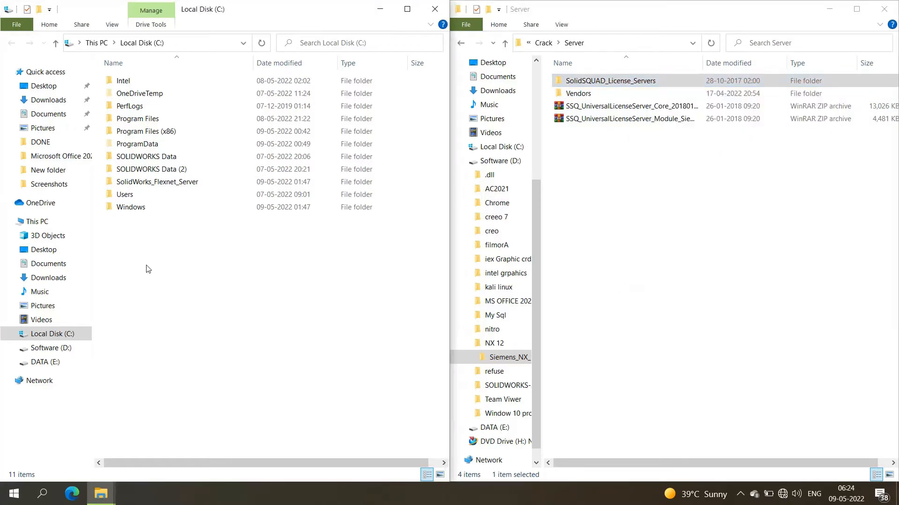
{"action": "right_click", "coordinate": [146, 265]}
{"action": "left_click", "coordinate": [170, 332]}
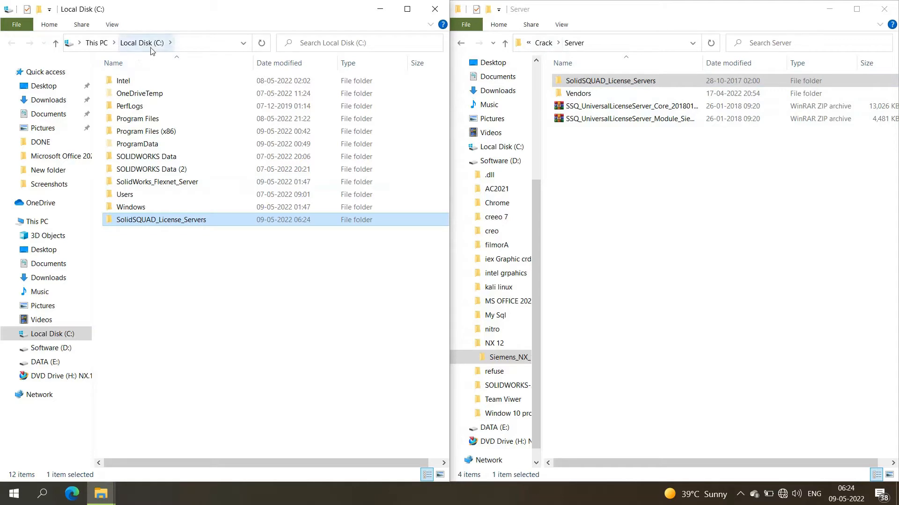
{"action": "right_click", "coordinate": [158, 264]}
{"action": "left_click", "coordinate": [186, 316]}
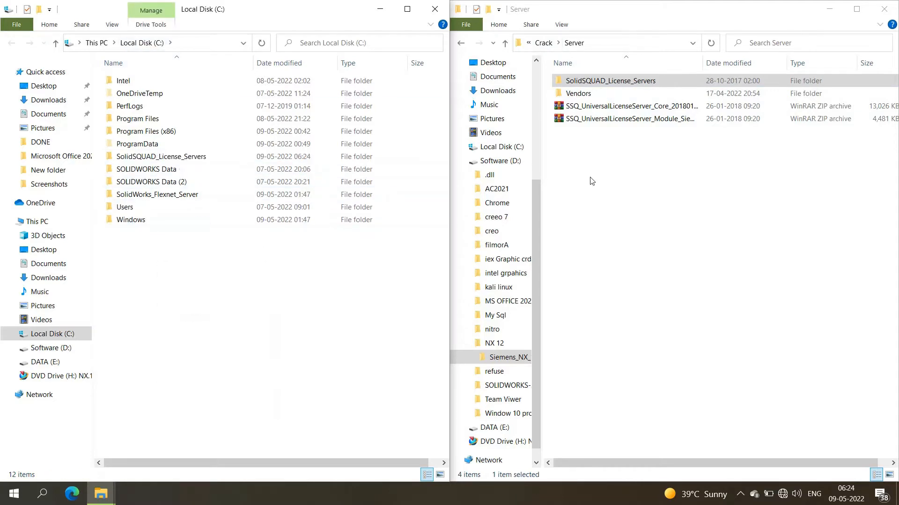
- Copy the Vendors folder from Server into C:\SolidSQUAD_License_Servers and refresh the destination listing
{"action": "left_click", "coordinate": [611, 180]}
{"action": "left_click", "coordinate": [579, 95]}
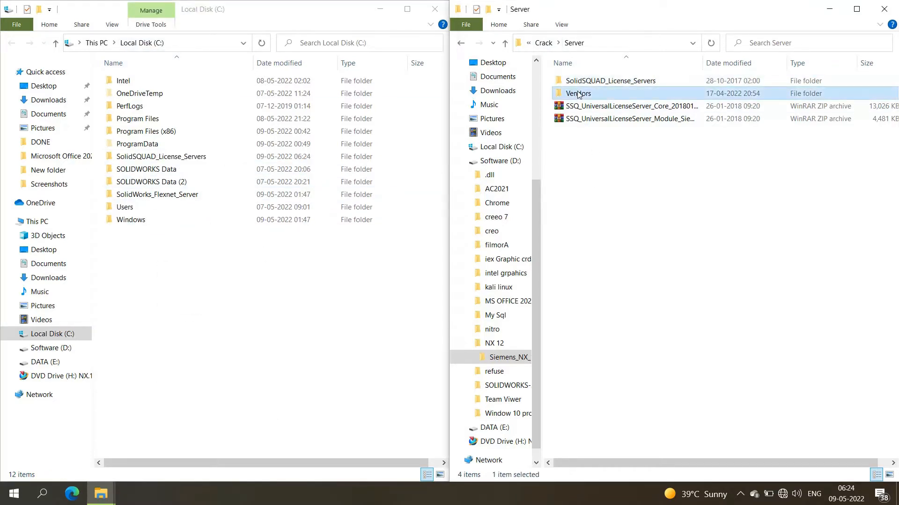
{"action": "right_click", "coordinate": [579, 94]}
{"action": "left_click", "coordinate": [621, 296]}
{"action": "right_click", "coordinate": [185, 255]}
{"action": "left_click", "coordinate": [202, 303]}
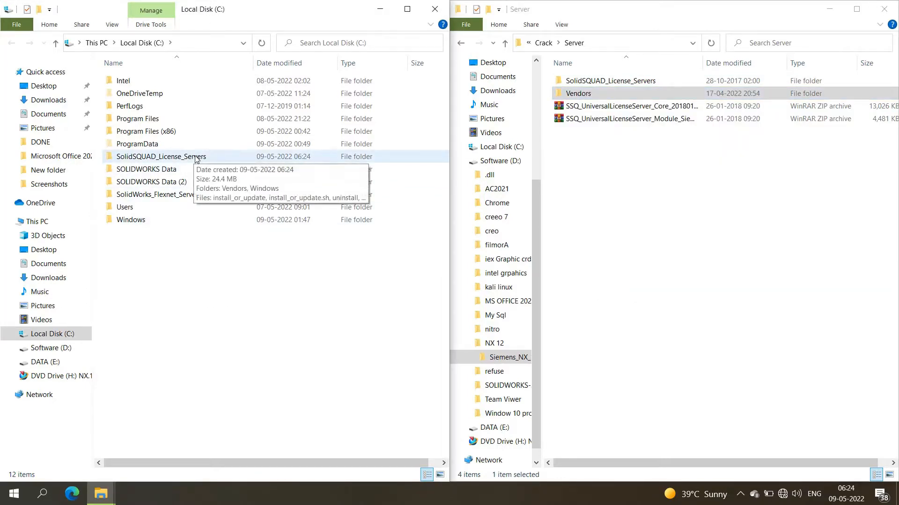
{"action": "double_click", "coordinate": [215, 156]}
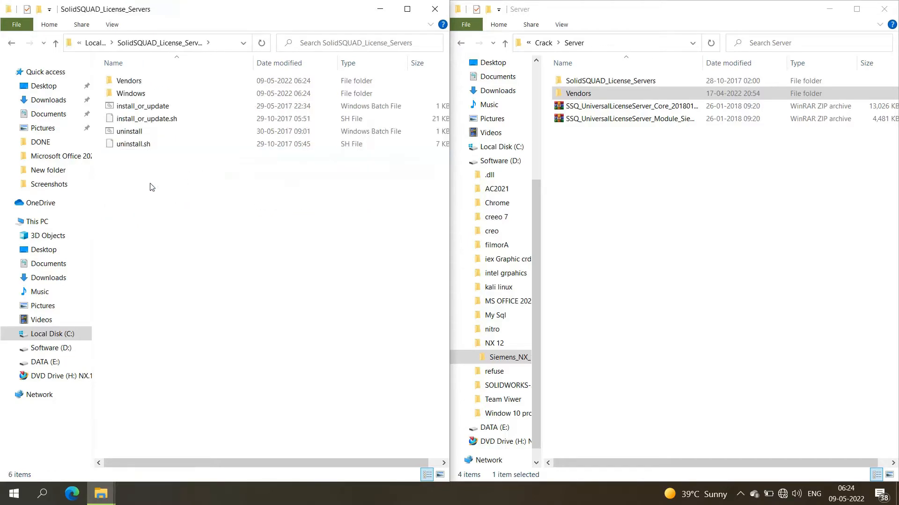
{"action": "right_click", "coordinate": [151, 189]}
{"action": "left_click", "coordinate": [180, 266]}
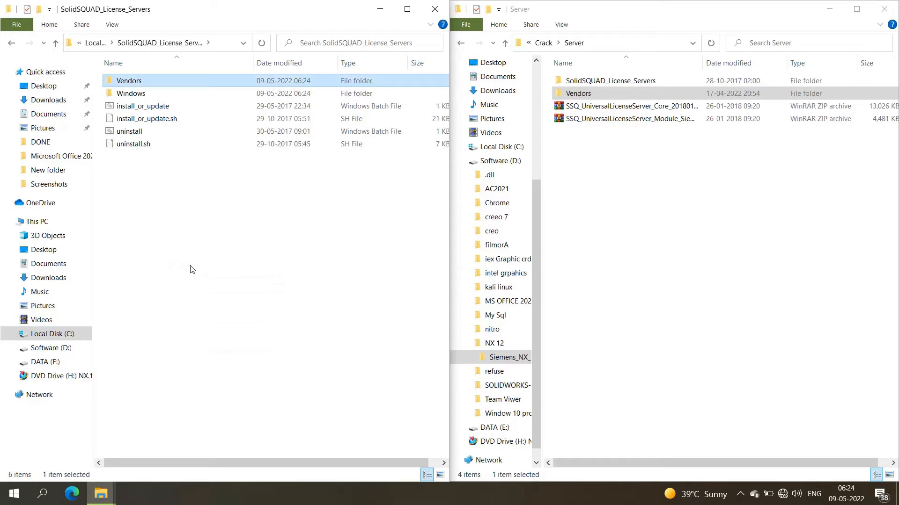
{"action": "right_click", "coordinate": [173, 190]}
{"action": "left_click", "coordinate": [206, 238]}
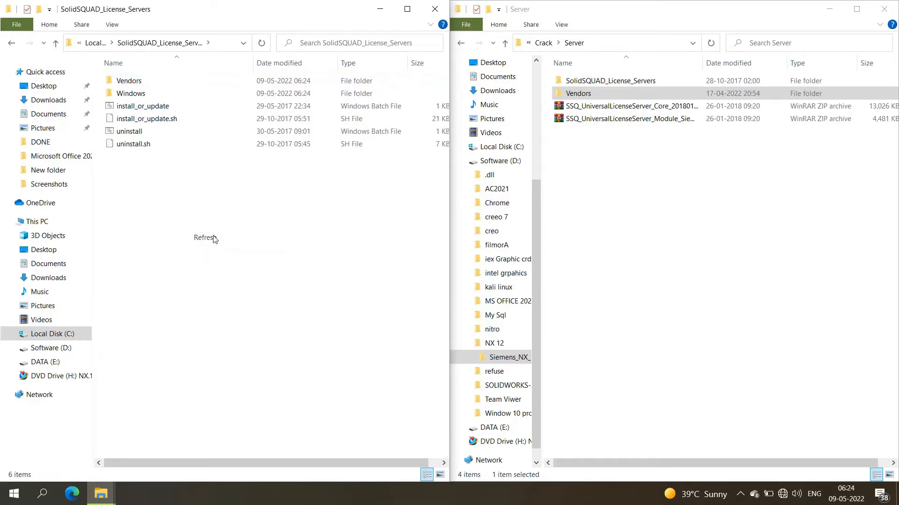
{"action": "right_click", "coordinate": [202, 189]}
{"action": "left_click", "coordinate": [221, 235]}
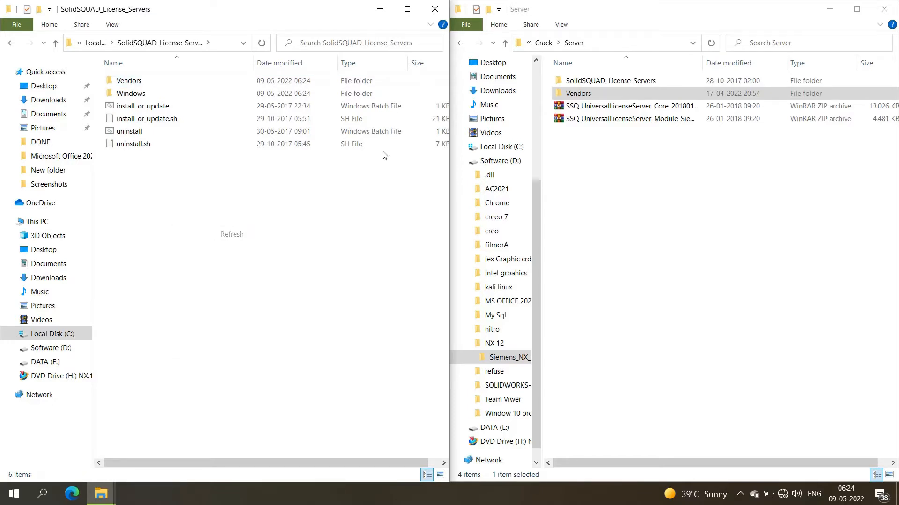
- Examine the source folders from NX 12 down to SolidSQUAD_License_Servers, then return to the Server folder
{"action": "left_click", "coordinate": [578, 161]}
{"action": "left_click", "coordinate": [504, 43]}
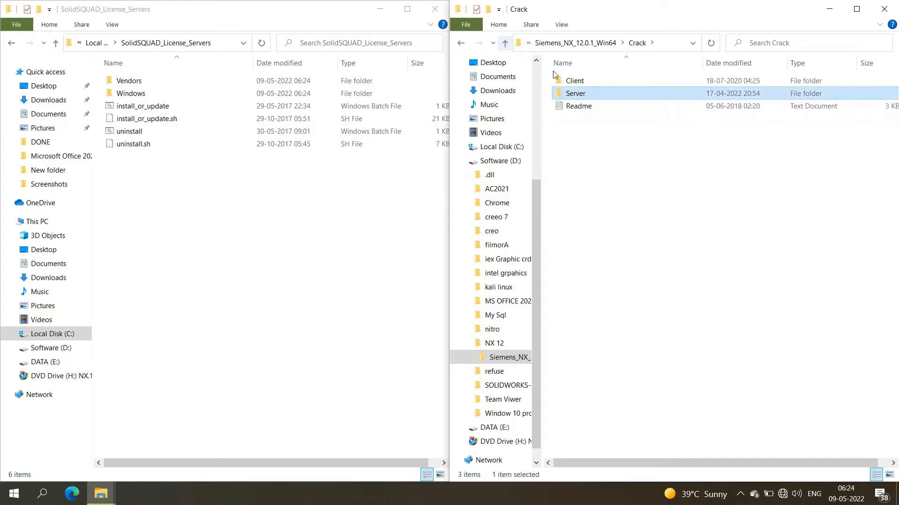
{"action": "left_click", "coordinate": [505, 42]}
{"action": "left_click", "coordinate": [505, 43]}
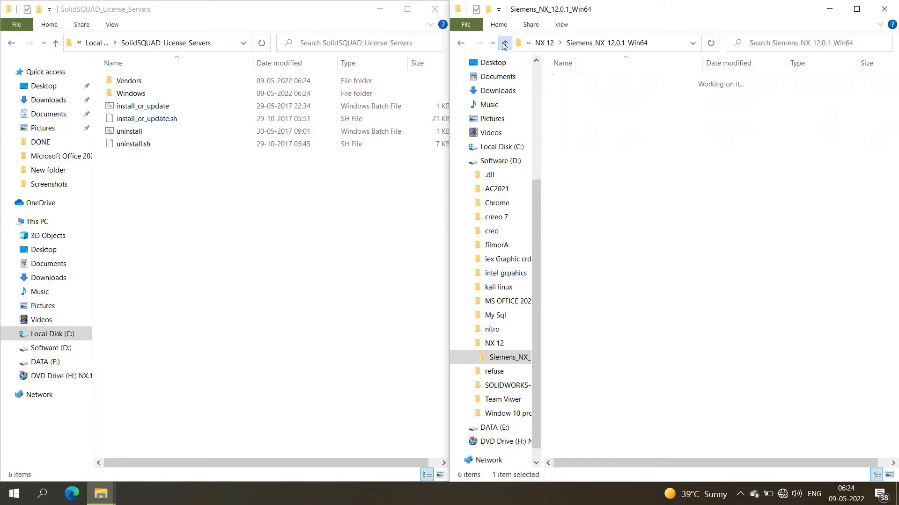
{"action": "left_click", "coordinate": [505, 43]}
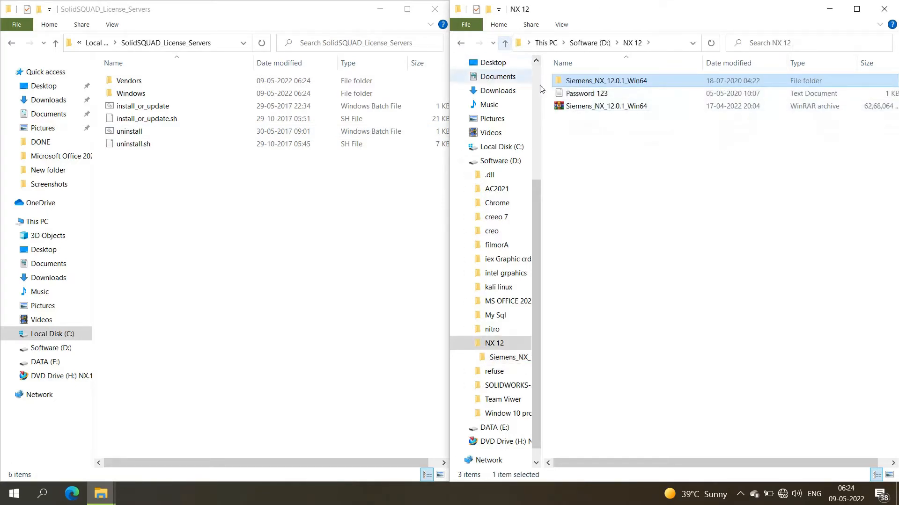
{"action": "left_click", "coordinate": [581, 134]}
{"action": "double_click", "coordinate": [592, 84]}
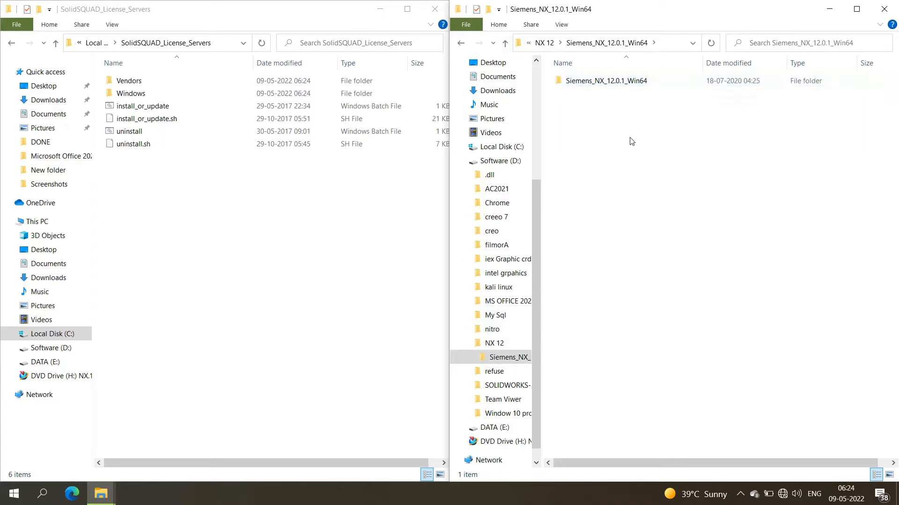
{"action": "double_click", "coordinate": [611, 84]}
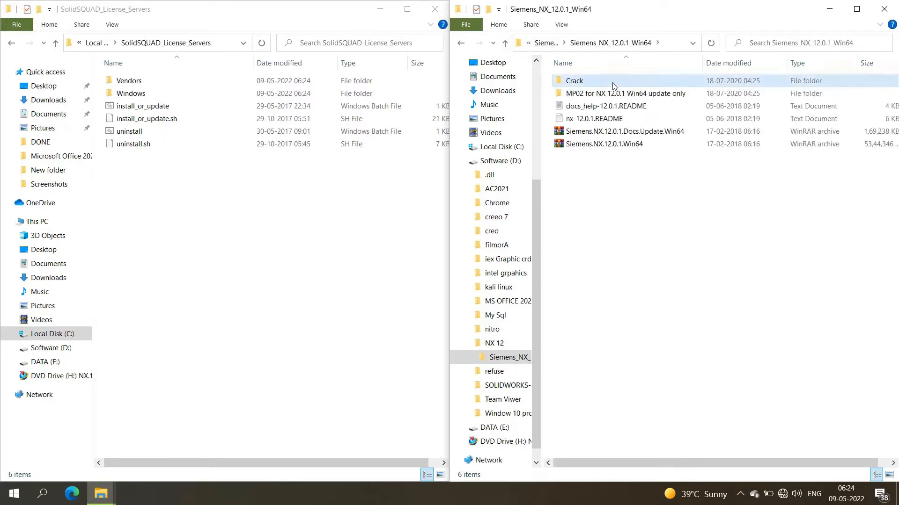
{"action": "double_click", "coordinate": [614, 86]}
{"action": "double_click", "coordinate": [596, 94]}
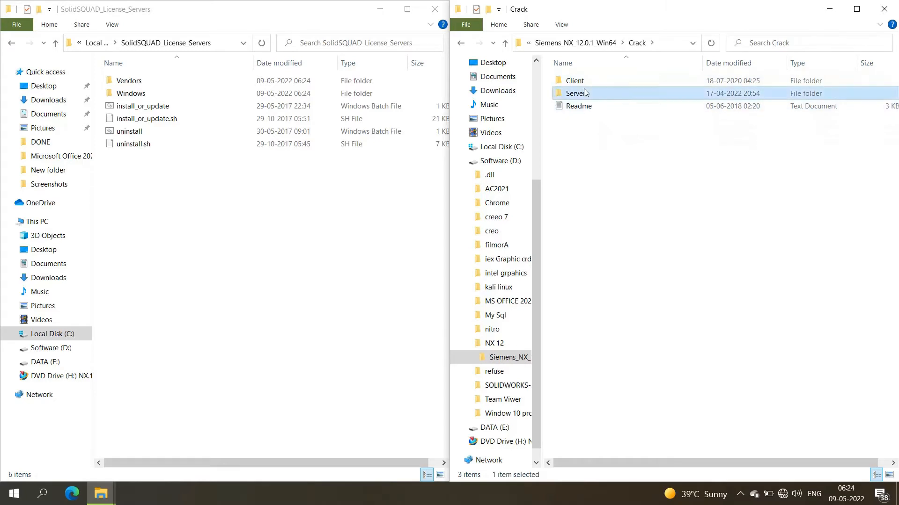
{"action": "double_click", "coordinate": [597, 81]}
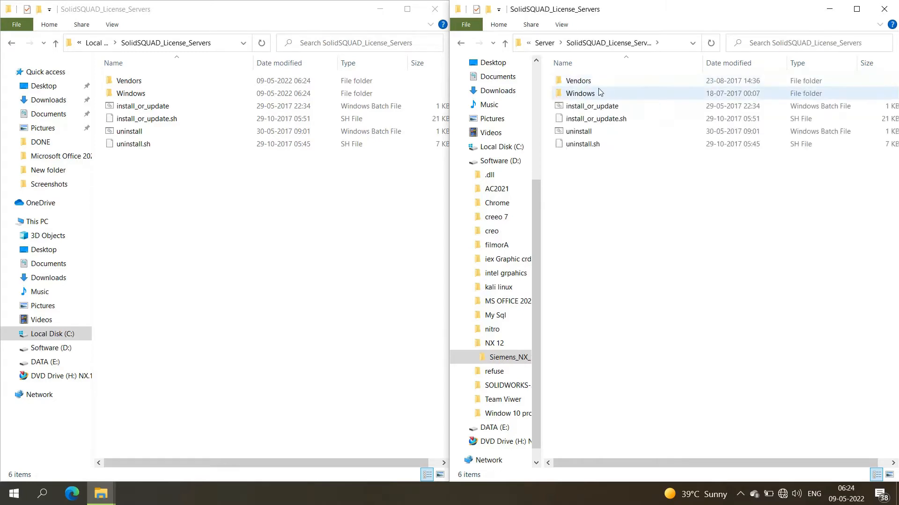
{"action": "left_click", "coordinate": [505, 44]}
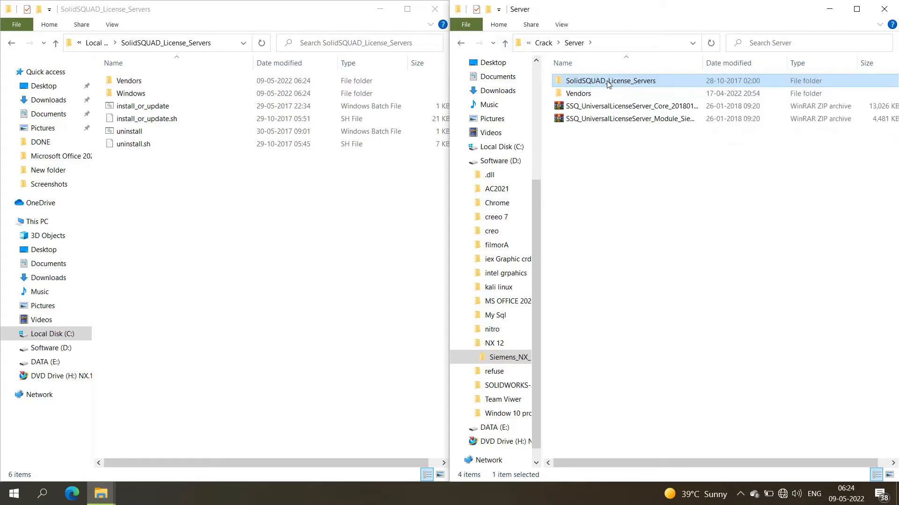
{"action": "left_click", "coordinate": [594, 94]}
{"action": "left_click", "coordinate": [617, 152]}
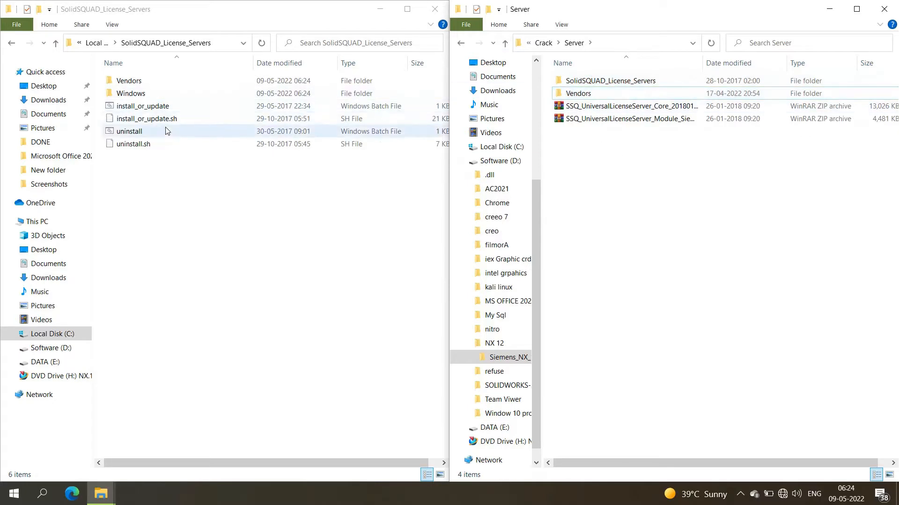
- Copy the Vendors folder from Server into C:\SolidSQUAD_License_Servers again, replacing the files in the destination
{"action": "left_click", "coordinate": [574, 93]}
{"action": "right_click", "coordinate": [573, 94]}
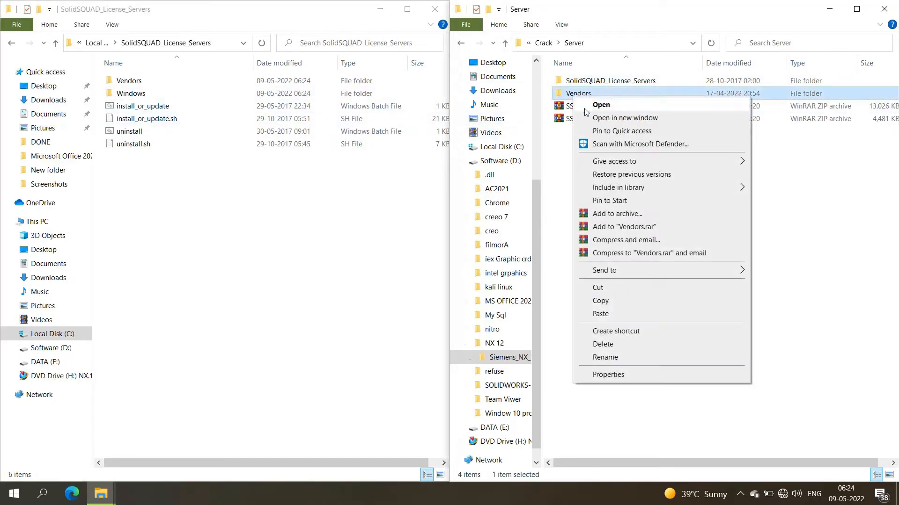
{"action": "left_click", "coordinate": [601, 300]}
{"action": "right_click", "coordinate": [141, 180]}
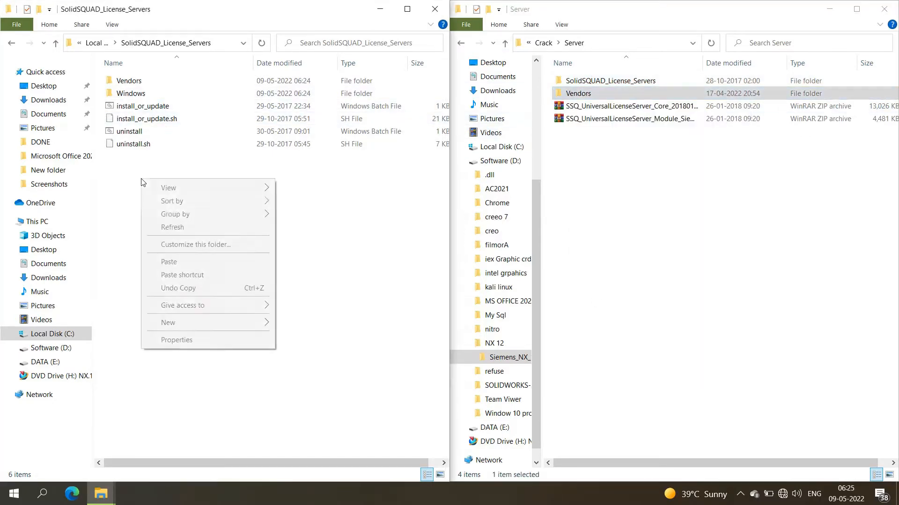
{"action": "left_click", "coordinate": [179, 262]}
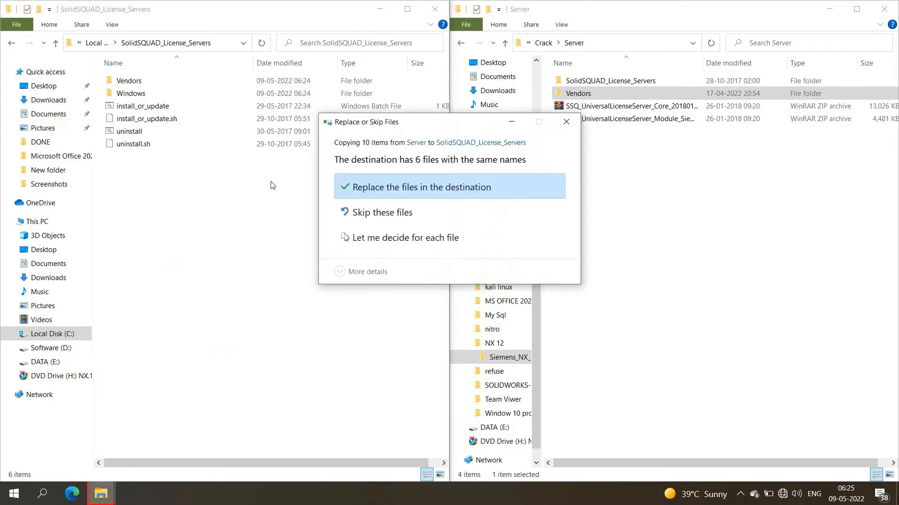
{"action": "left_click", "coordinate": [391, 188]}
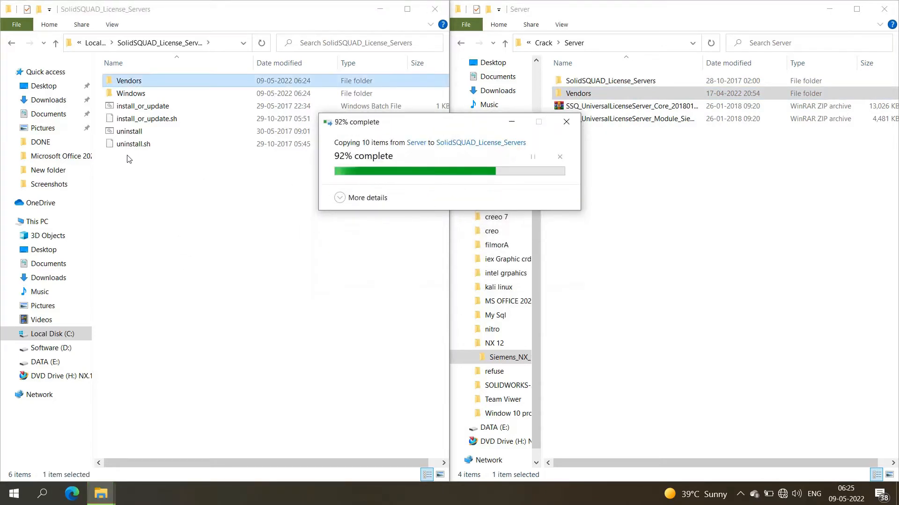
- Run the install_or_update batch file in C:\SolidSQUAD_License_Servers as administrator and dismiss its console once it completes
{"action": "right_click", "coordinate": [135, 109]}
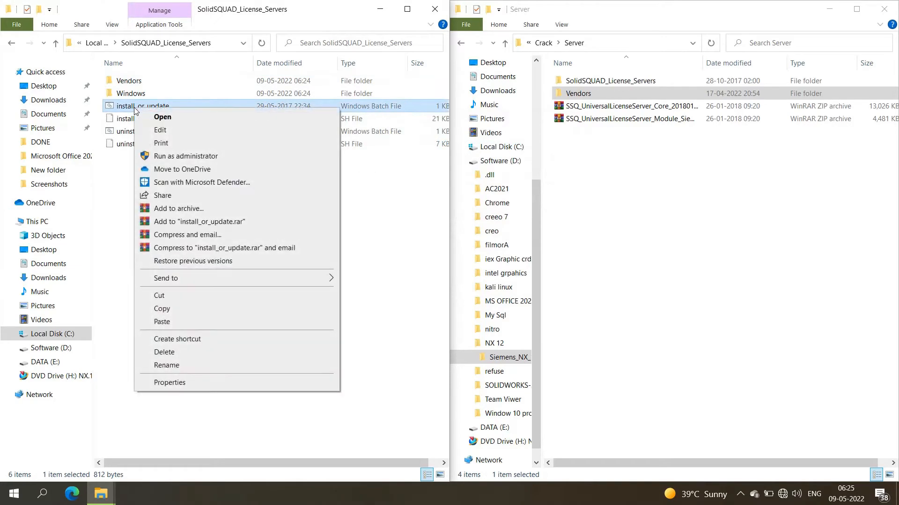
{"action": "left_click", "coordinate": [171, 157]}
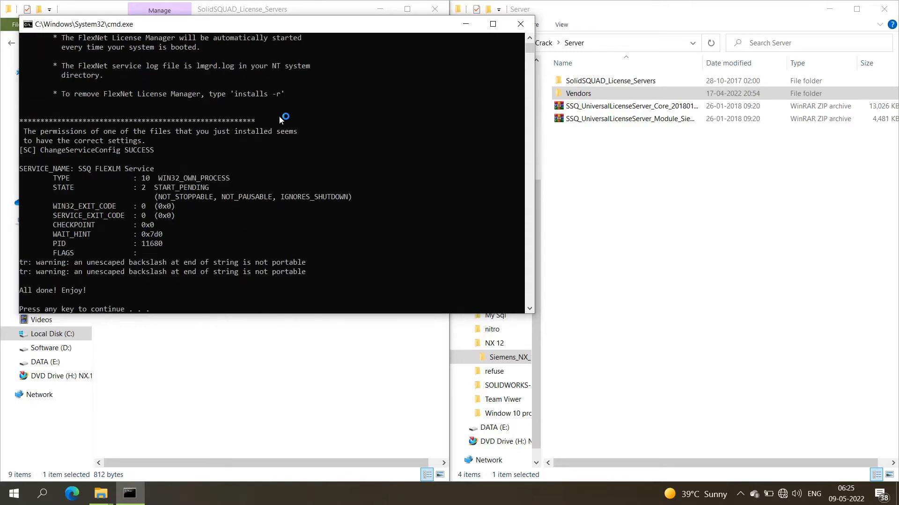
{"action": "key", "text": "Return"}
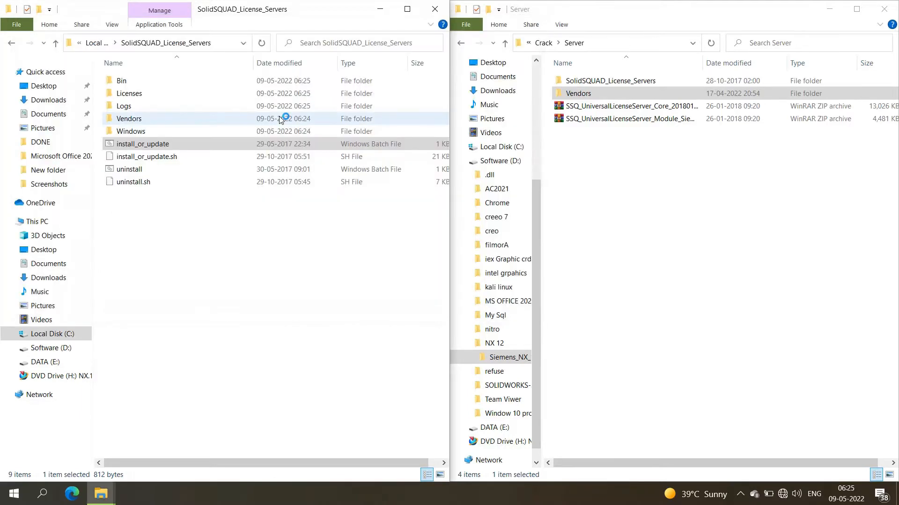
- Refresh the Server folder, return to the root of drive C: and refresh its listing
{"action": "right_click", "coordinate": [656, 180]}
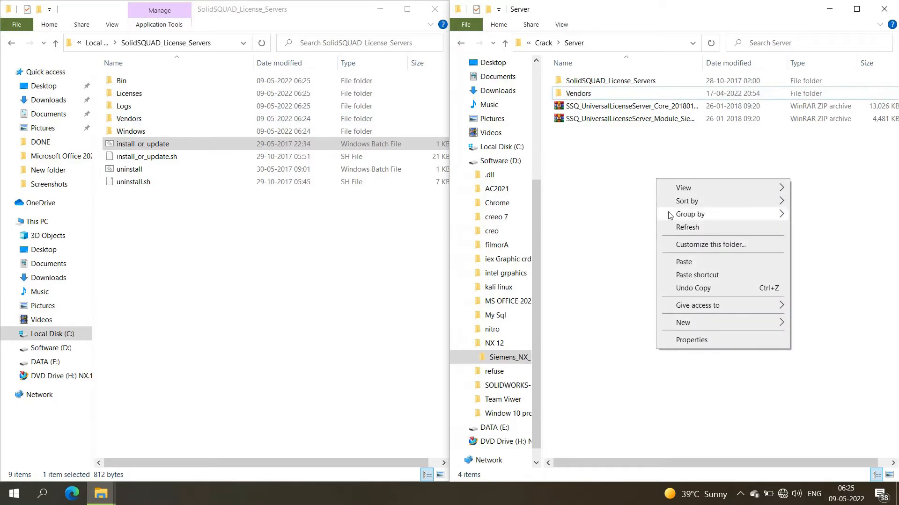
{"action": "left_click", "coordinate": [681, 228]}
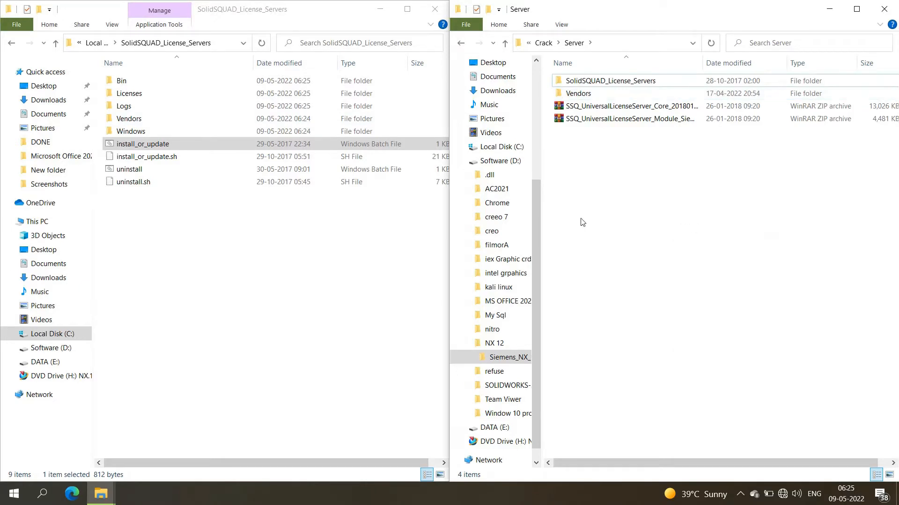
{"action": "left_click", "coordinate": [55, 43]}
{"action": "right_click", "coordinate": [175, 262]}
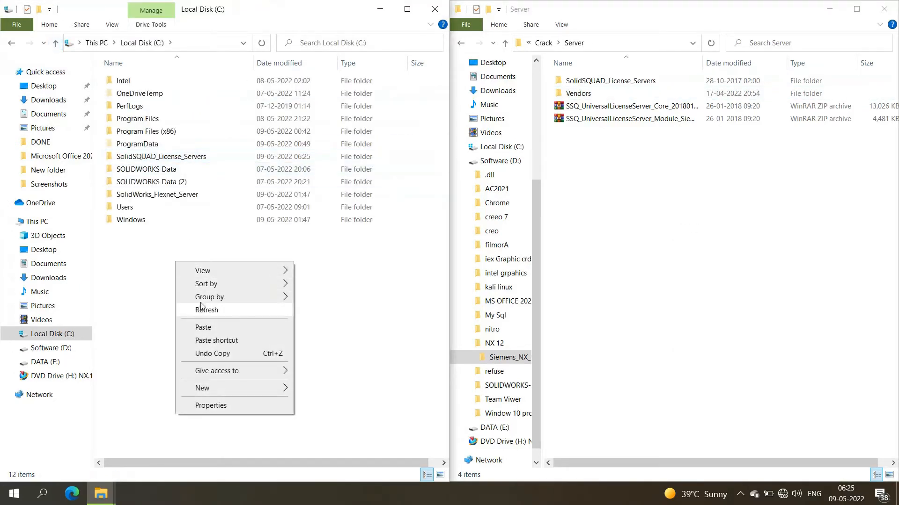
{"action": "left_click", "coordinate": [202, 309]}
- Open the Readme in the Crack folder and examine its instructions down to the NX-12.0.1 installation steps
{"action": "left_click", "coordinate": [506, 44]}
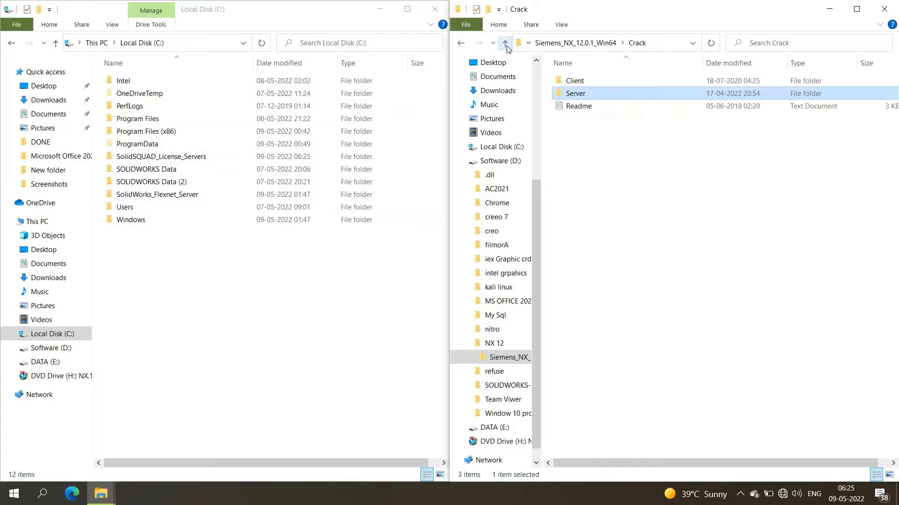
{"action": "left_click", "coordinate": [572, 122]}
{"action": "right_click", "coordinate": [571, 105]}
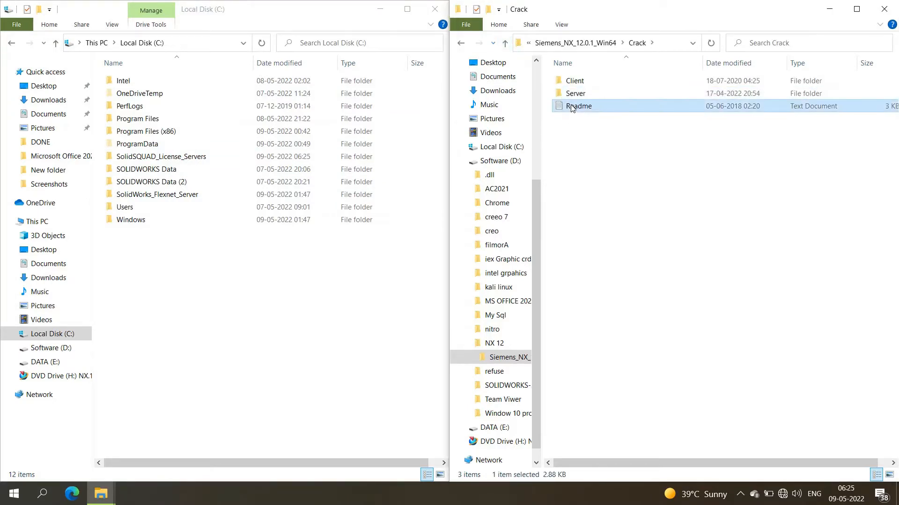
{"action": "left_click", "coordinate": [589, 115]}
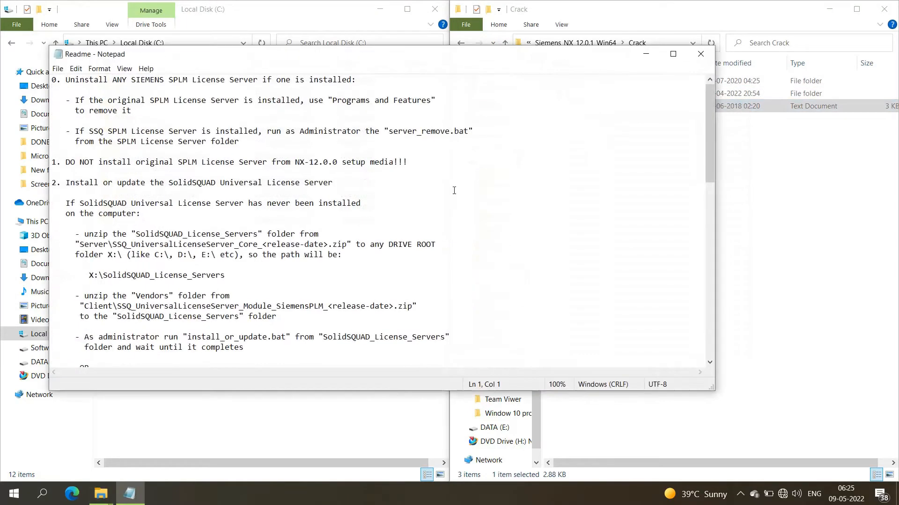
{"action": "scroll", "coordinate": [336, 238], "scroll_direction": "down", "scroll_amount": 1}
{"action": "scroll", "coordinate": [333, 225], "scroll_direction": "up", "scroll_amount": 1}
{"action": "scroll", "coordinate": [79, 127], "scroll_direction": "down", "scroll_amount": 5}
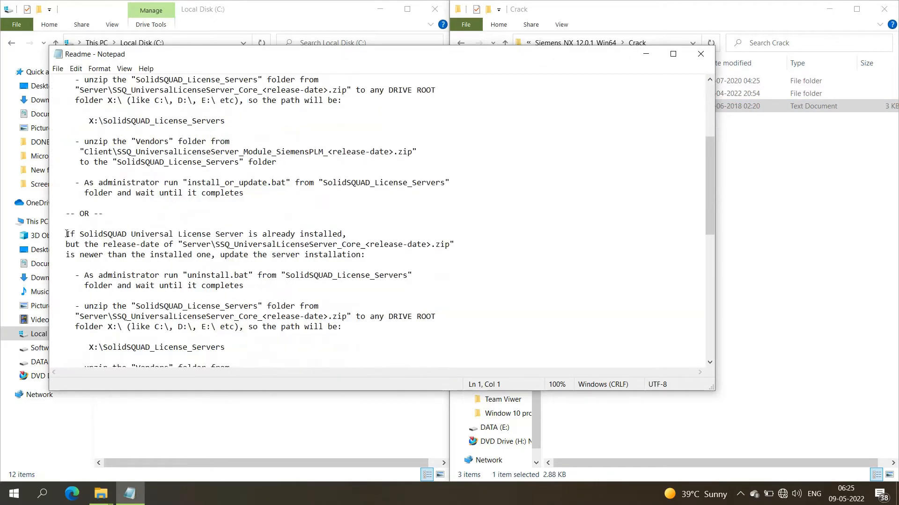
{"action": "scroll", "coordinate": [67, 233], "scroll_direction": "down", "scroll_amount": 12}
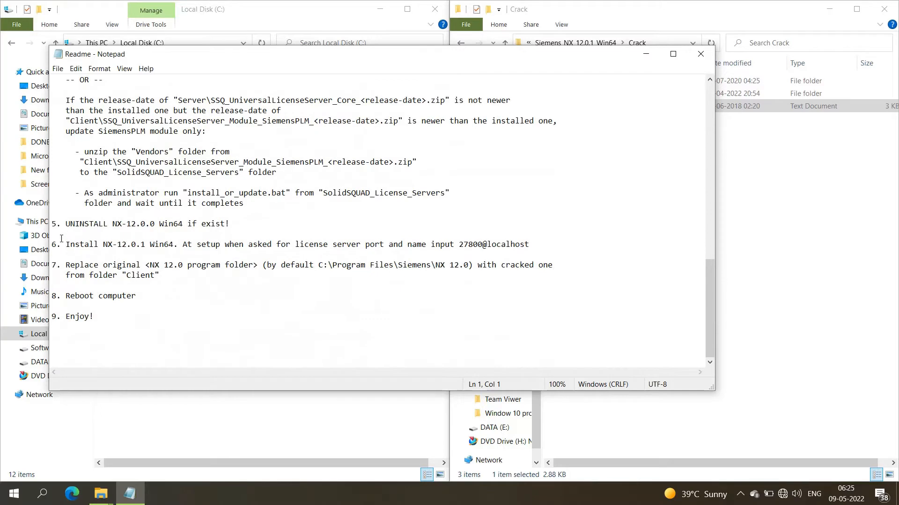
- Copy the license server address 27800@localhost from item 6 of the Readme and close the file
{"action": "left_click_drag", "start_coordinate": [52, 244], "coordinate": [553, 242]}
{"action": "left_click", "coordinate": [584, 206]}
{"action": "left_click_drag", "start_coordinate": [459, 244], "coordinate": [523, 245]}
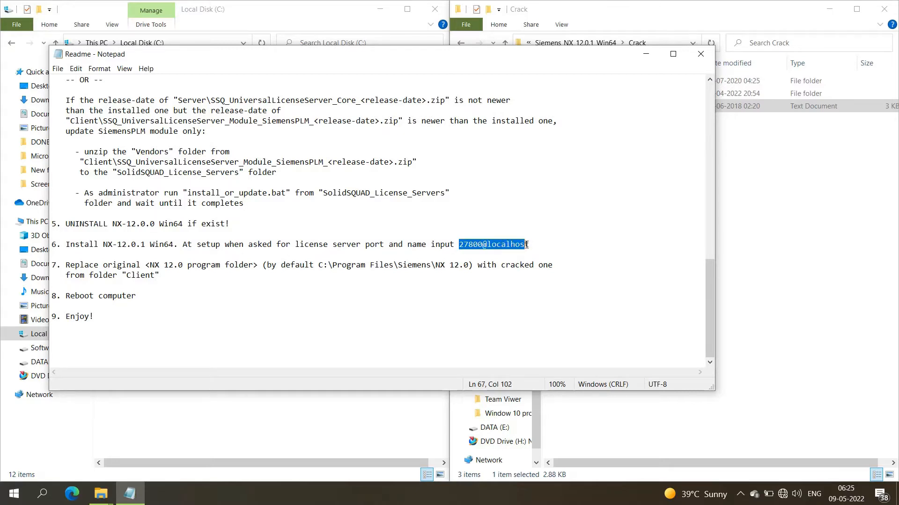
{"action": "right_click", "coordinate": [507, 243]}
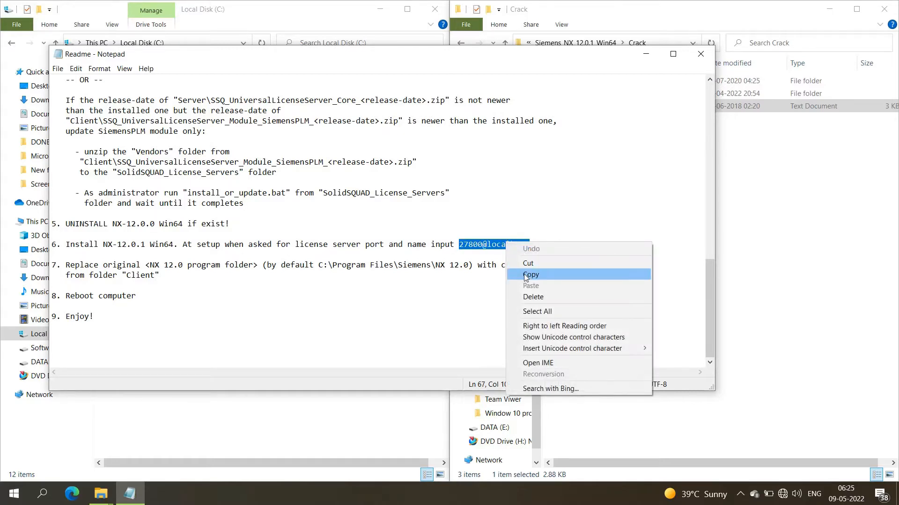
{"action": "left_click", "coordinate": [526, 274]}
{"action": "left_click", "coordinate": [701, 53]}
{"action": "left_click", "coordinate": [598, 220]}
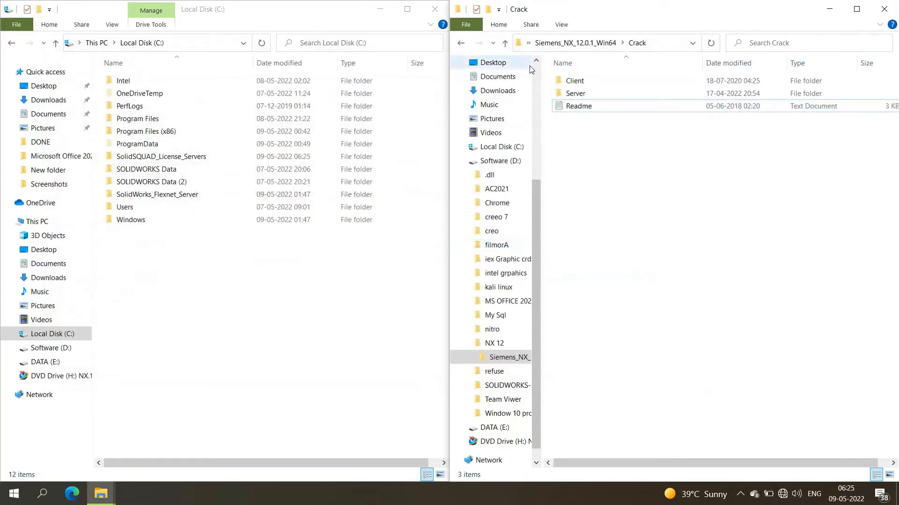
- Go up from Crack to the NX 12 folder, refresh it, and return to the inner Siemens_NX_12.0.1_Win64 folder
{"action": "left_click", "coordinate": [505, 47]}
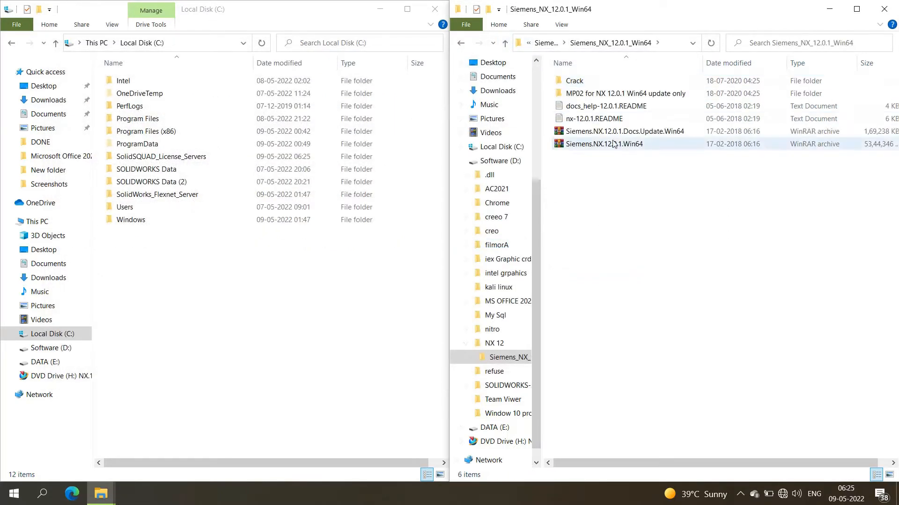
{"action": "left_click", "coordinate": [505, 42]}
{"action": "left_click", "coordinate": [504, 42]}
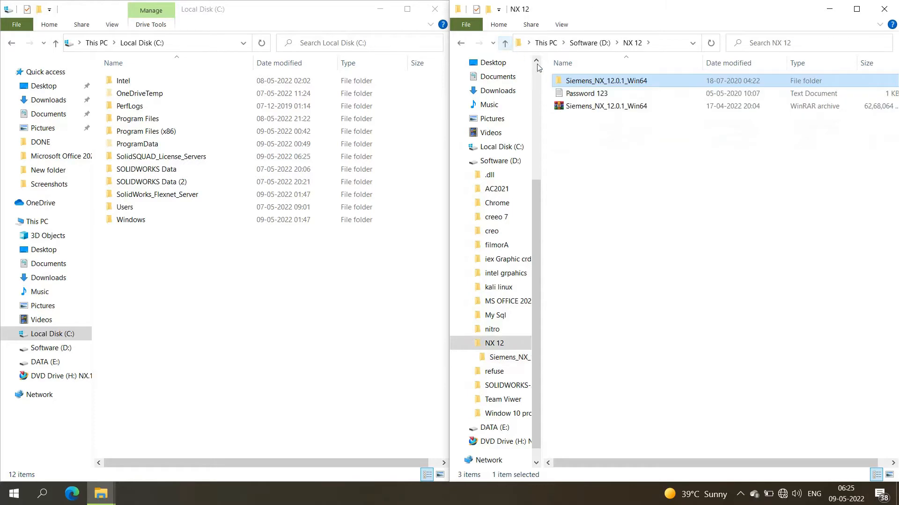
{"action": "left_click", "coordinate": [645, 169]}
{"action": "right_click", "coordinate": [611, 154]}
{"action": "left_click", "coordinate": [639, 203]}
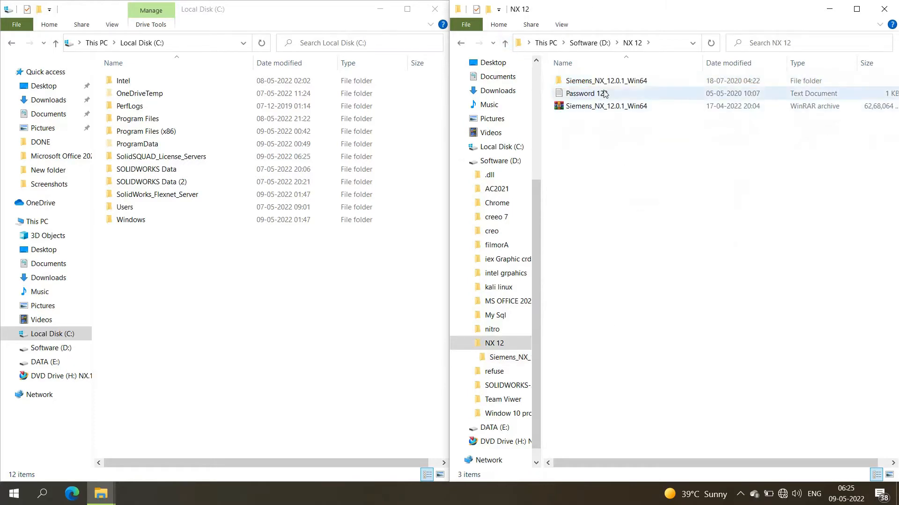
{"action": "left_click", "coordinate": [602, 84]}
{"action": "double_click", "coordinate": [602, 83]}
{"action": "double_click", "coordinate": [609, 86]}
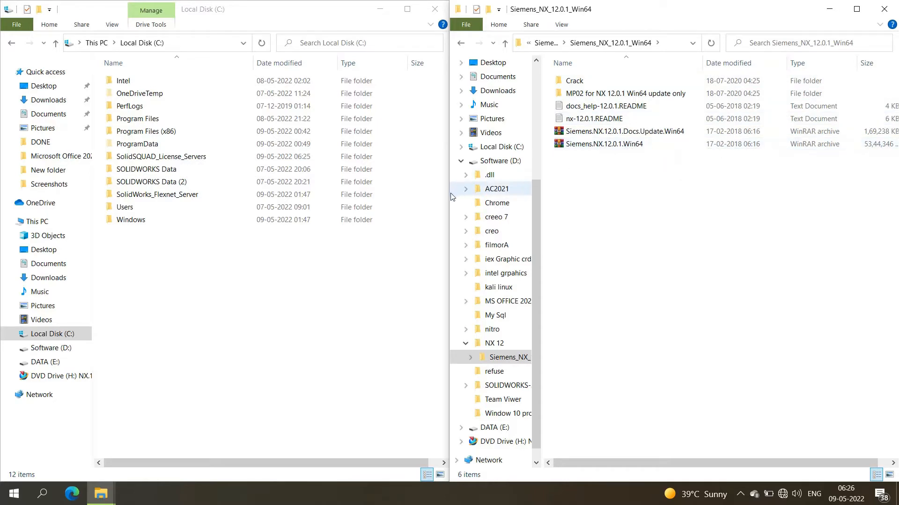
- Widen the source folder window and mount the Siemens.NX.12.0.1.Win64 disc image as a DVD drive
{"action": "left_click_drag", "start_coordinate": [450, 197], "coordinate": [301, 197]}
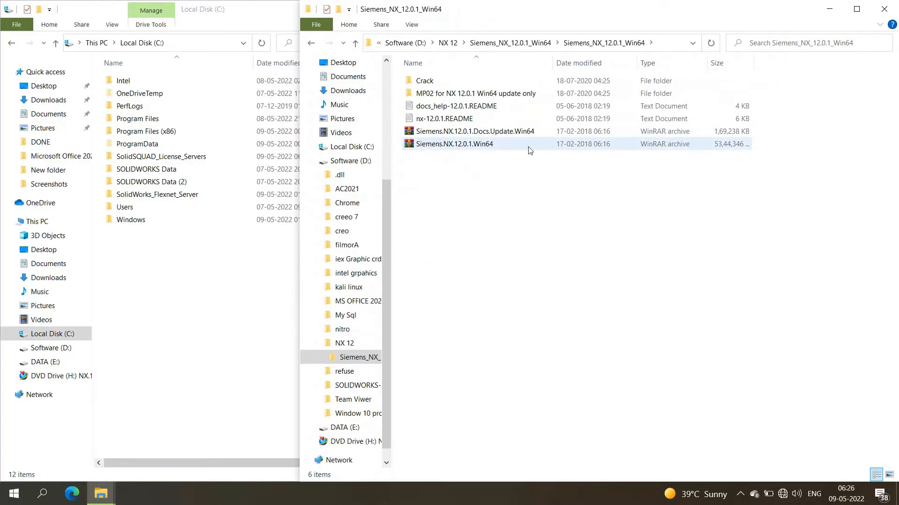
{"action": "right_click", "coordinate": [442, 148]}
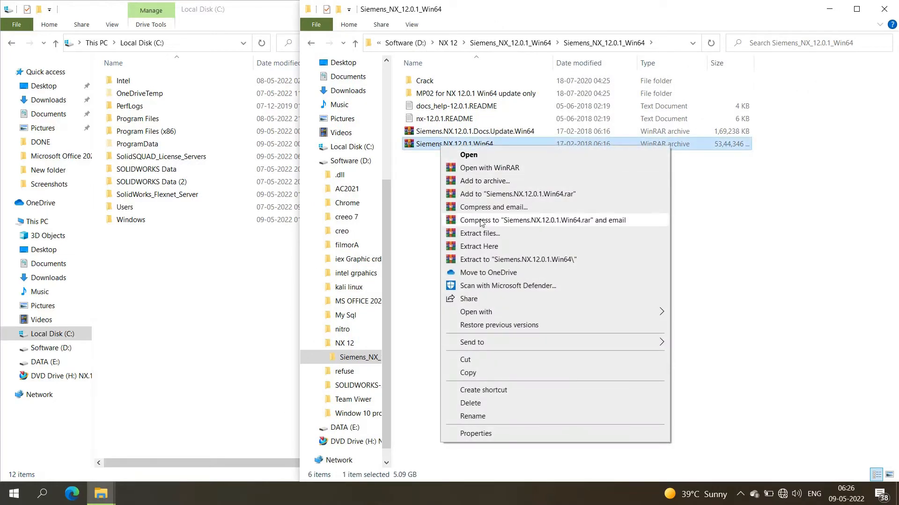
{"action": "mouse_move", "coordinate": [660, 312]}
{"action": "left_click", "coordinate": [689, 316]}
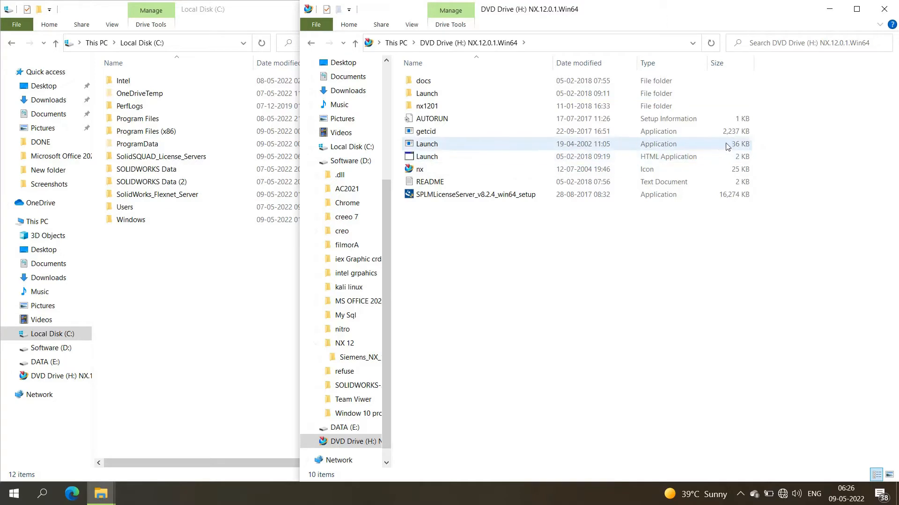
- Run the Launch application on the NX.12.0.1.Win64 DVD drive as administrator
{"action": "right_click", "coordinate": [467, 148]}
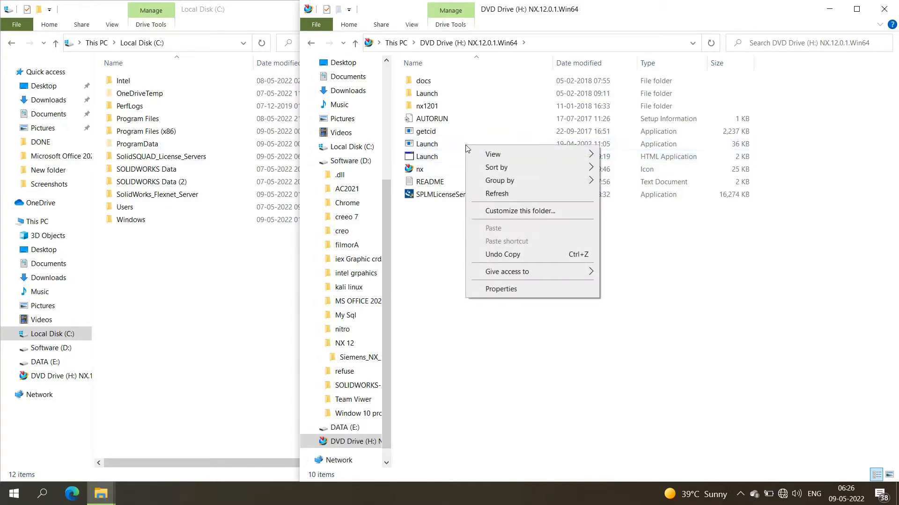
{"action": "left_click", "coordinate": [441, 263]}
{"action": "right_click", "coordinate": [418, 146]}
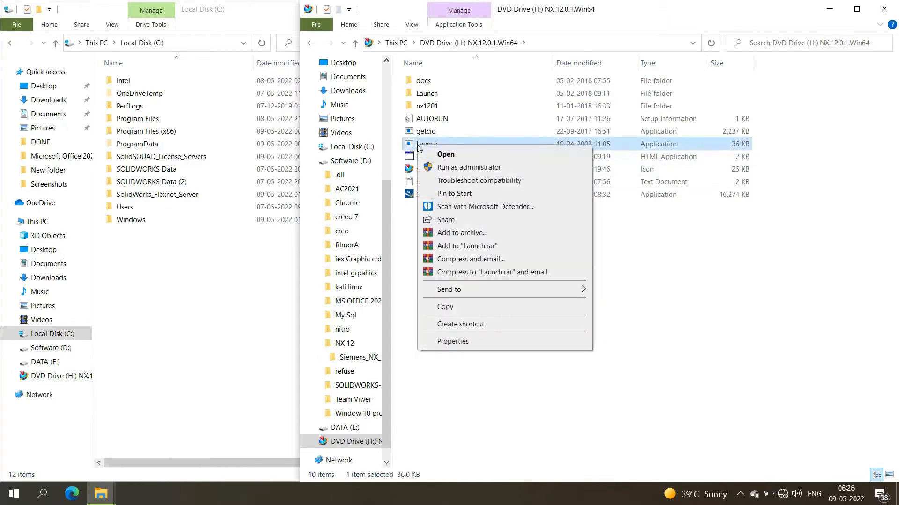
{"action": "left_click", "coordinate": [478, 168]}
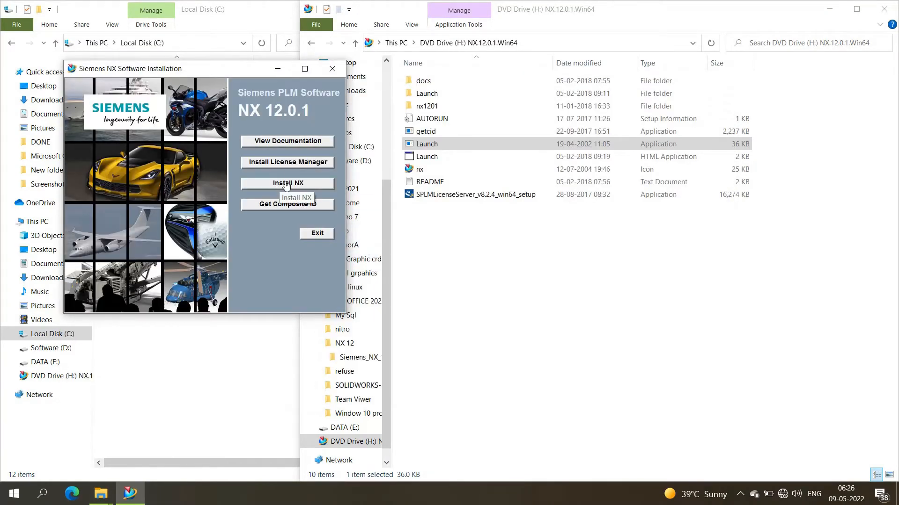
- Start the NX 12.0.1 installation and accept the default destination folder C:\Program Files\Siemens\NX 12.0\
{"action": "left_click", "coordinate": [309, 188]}
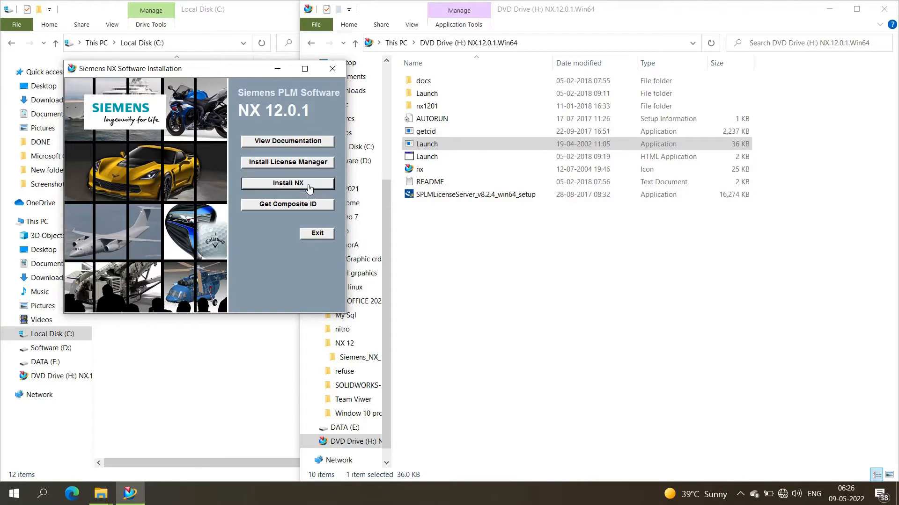
{"action": "left_click", "coordinate": [493, 275]}
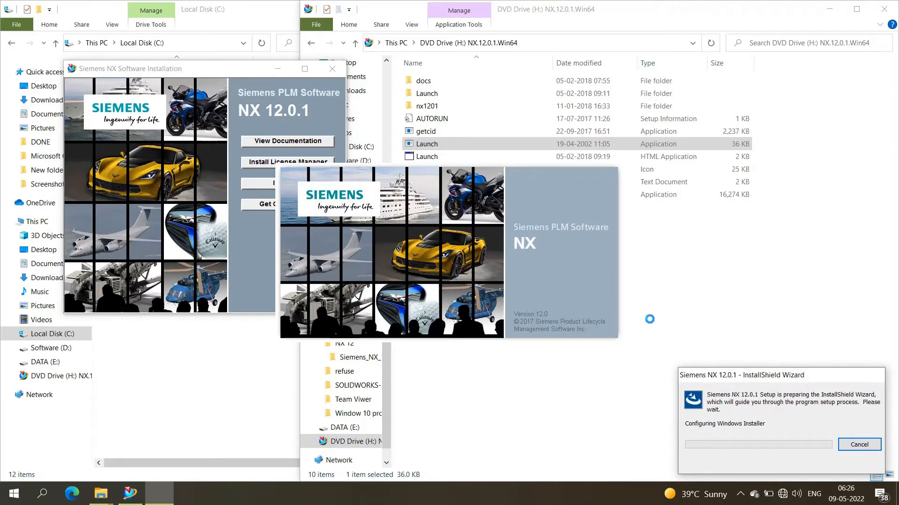
{"action": "left_click_drag", "start_coordinate": [788, 375], "coordinate": [585, 210]}
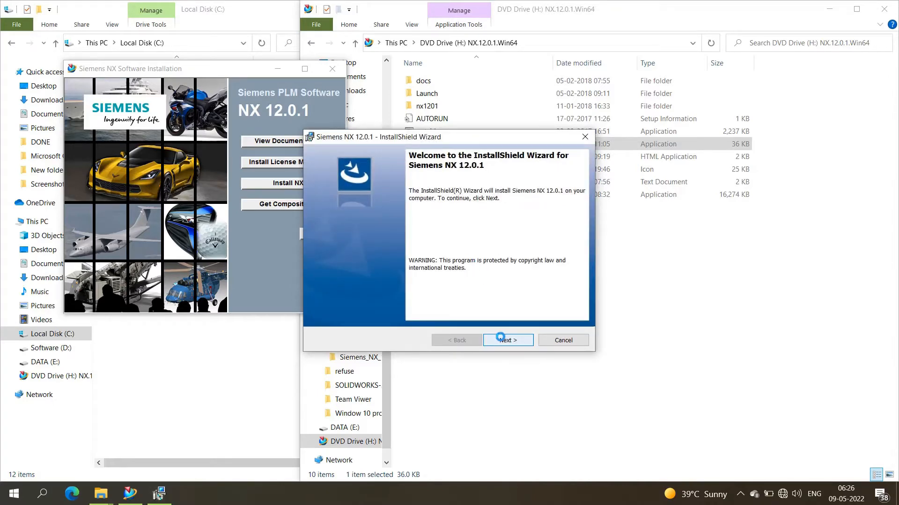
{"action": "left_click", "coordinate": [500, 338]}
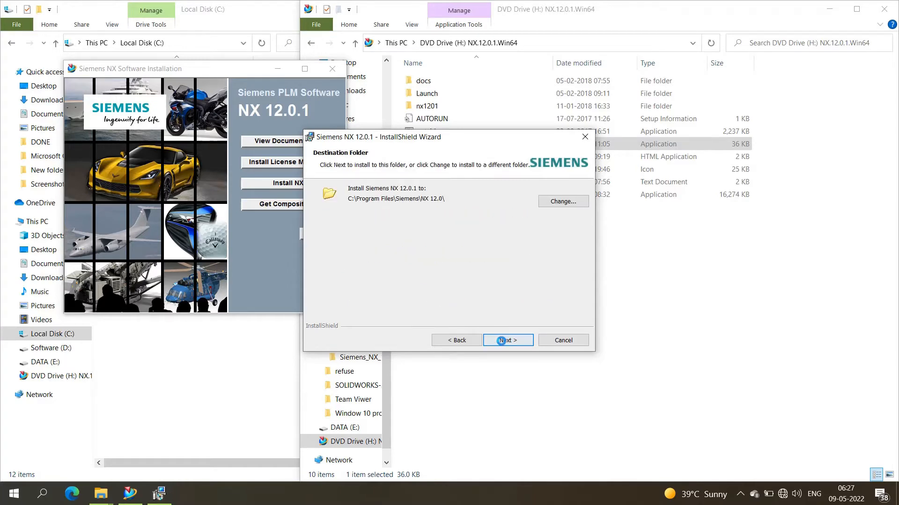
{"action": "left_click", "coordinate": [501, 341]}
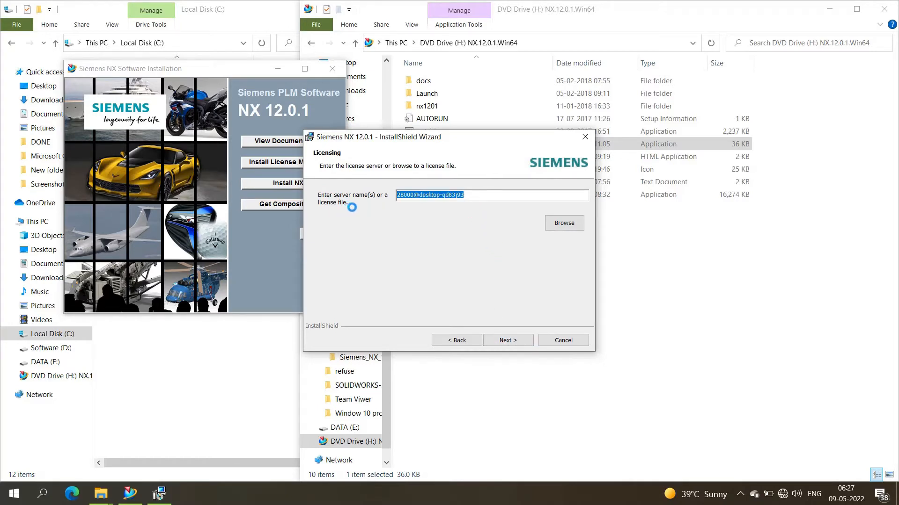
- Set the installer's license server to 27800@localhost, advance to language selection, and return to the Licensing page with the wizard moved aside
{"action": "type", "text": "27800@localhost"}
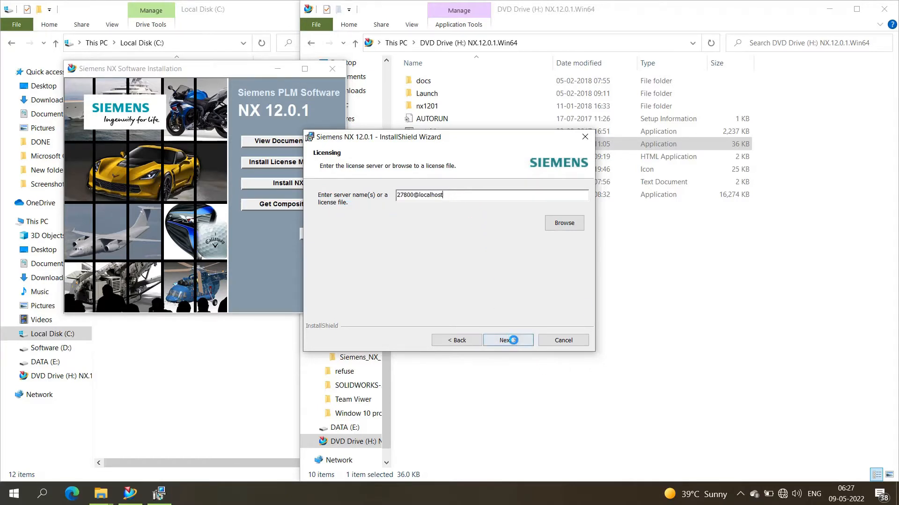
{"action": "left_click", "coordinate": [513, 337]}
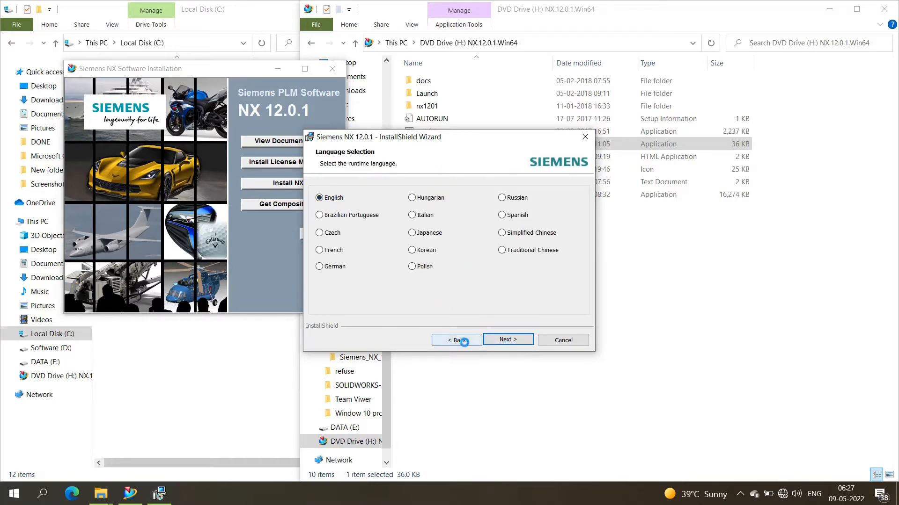
{"action": "left_click", "coordinate": [463, 343]}
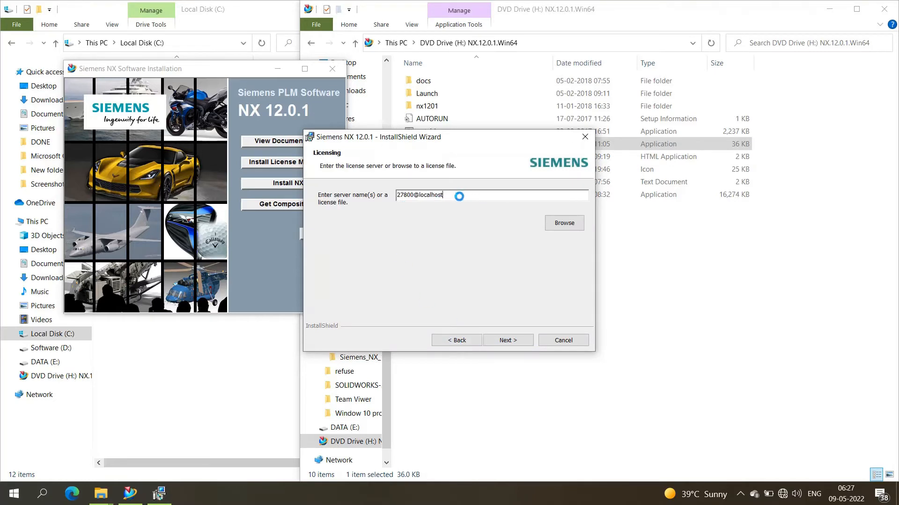
{"action": "left_click_drag", "start_coordinate": [474, 136], "coordinate": [188, 129]}
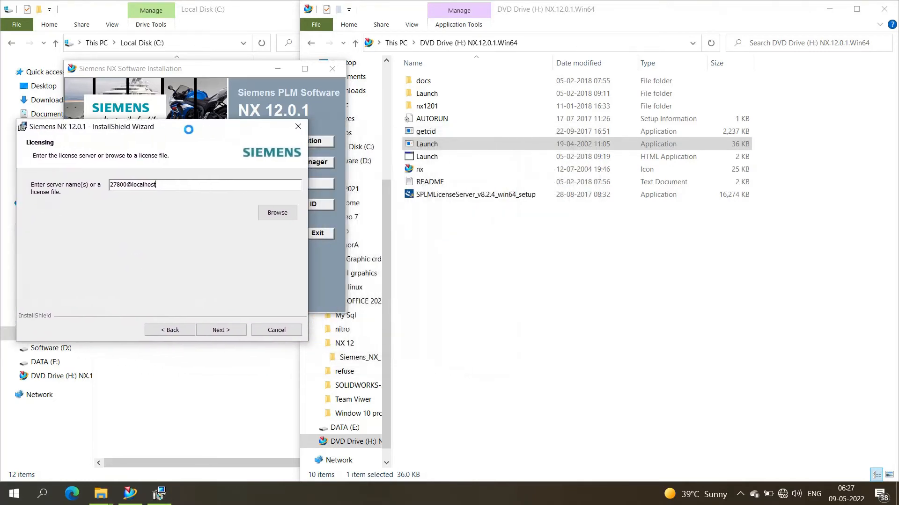
- Reopen the Readme from the Crack folder on drive D:, place it beside the installer, and check the license server entry in item 6
{"action": "left_click", "coordinate": [356, 43]}
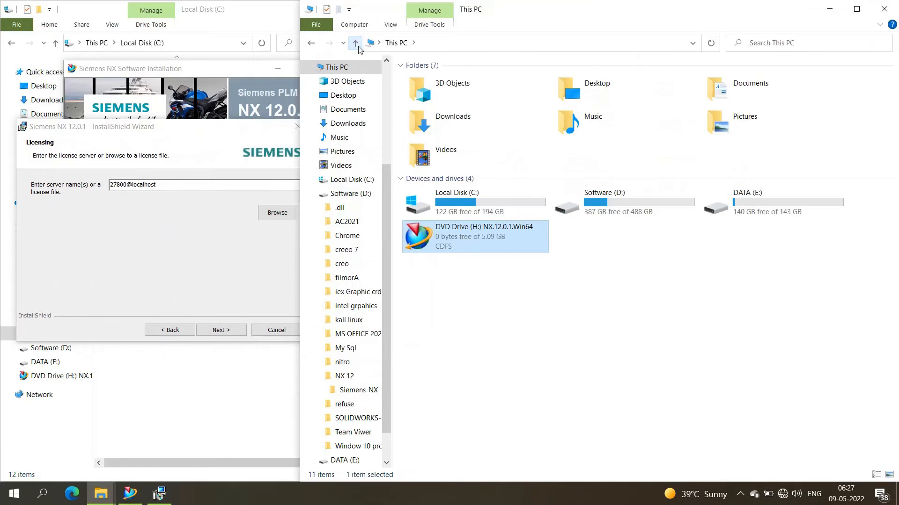
{"action": "double_click", "coordinate": [591, 201]}
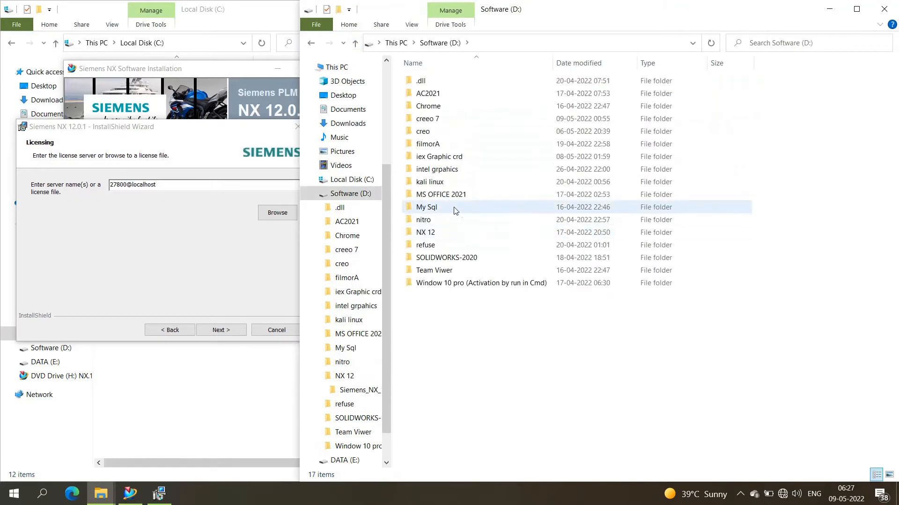
{"action": "double_click", "coordinate": [428, 233]}
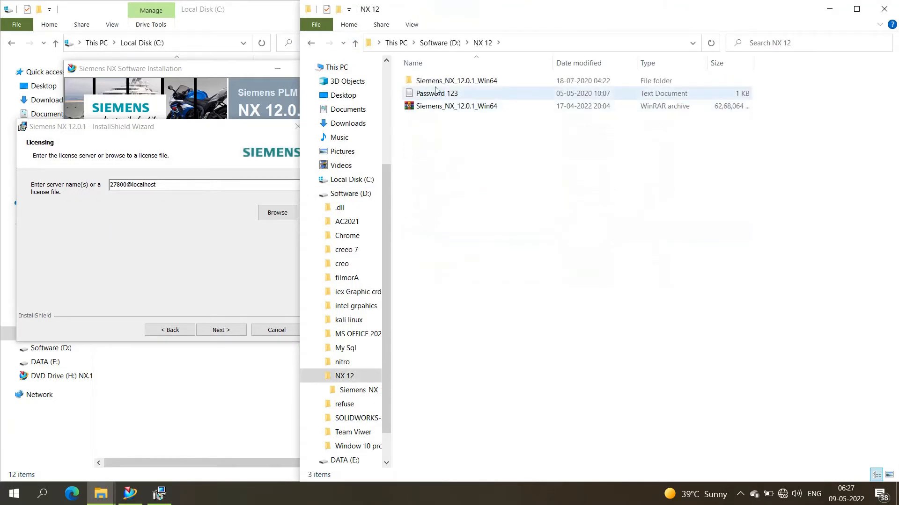
{"action": "double_click", "coordinate": [450, 83]}
{"action": "left_click", "coordinate": [453, 84]}
{"action": "double_click", "coordinate": [452, 84]}
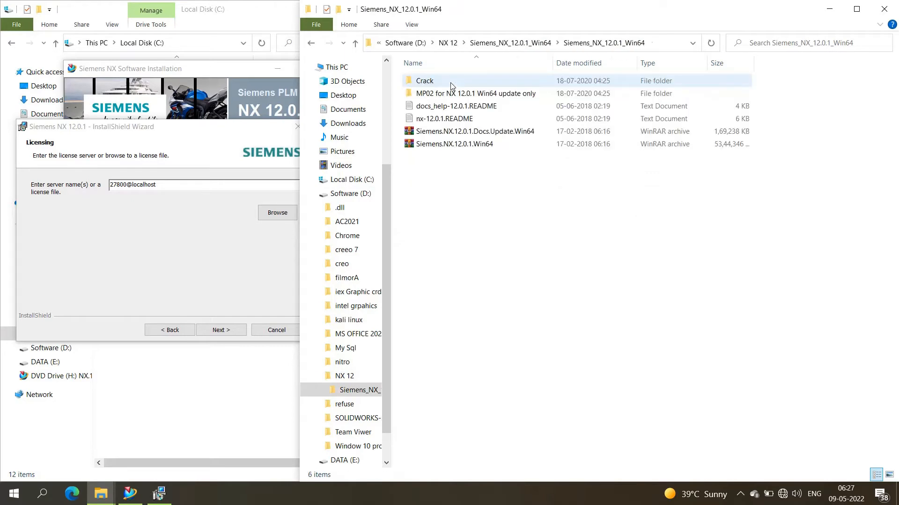
{"action": "left_click", "coordinate": [446, 82]}
{"action": "double_click", "coordinate": [446, 82]}
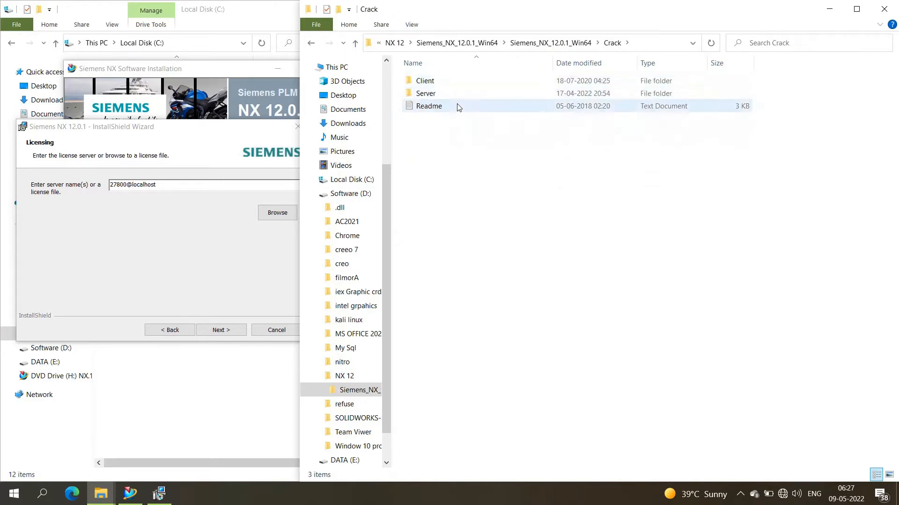
{"action": "double_click", "coordinate": [454, 106]}
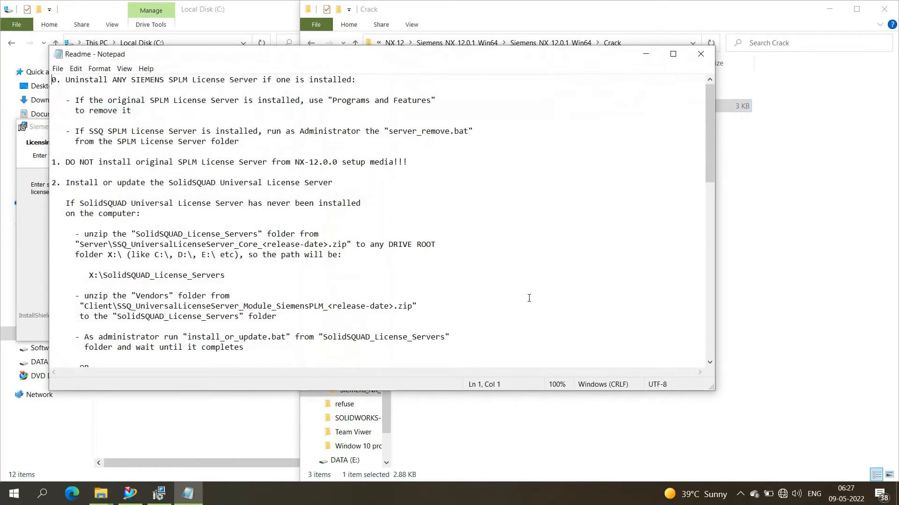
{"action": "left_click_drag", "start_coordinate": [500, 60], "coordinate": [777, 42]}
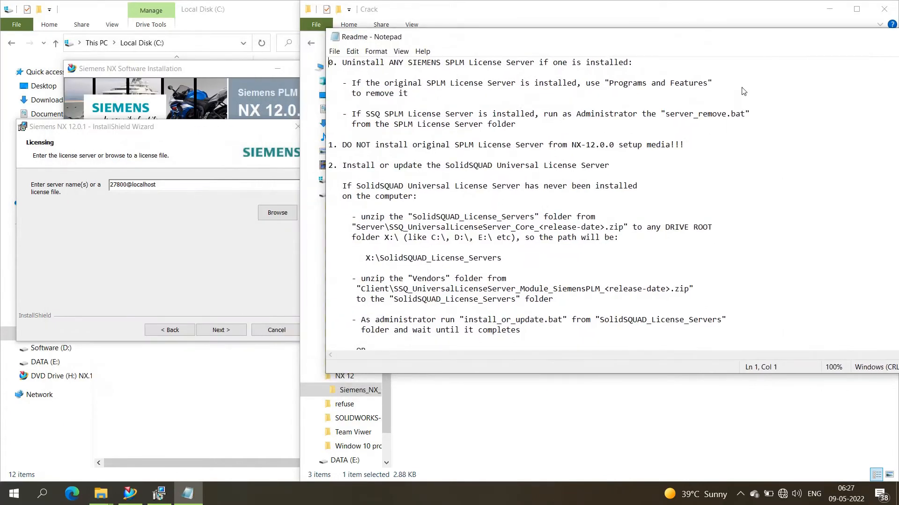
{"action": "scroll", "coordinate": [744, 91], "scroll_direction": "down", "scroll_amount": 8}
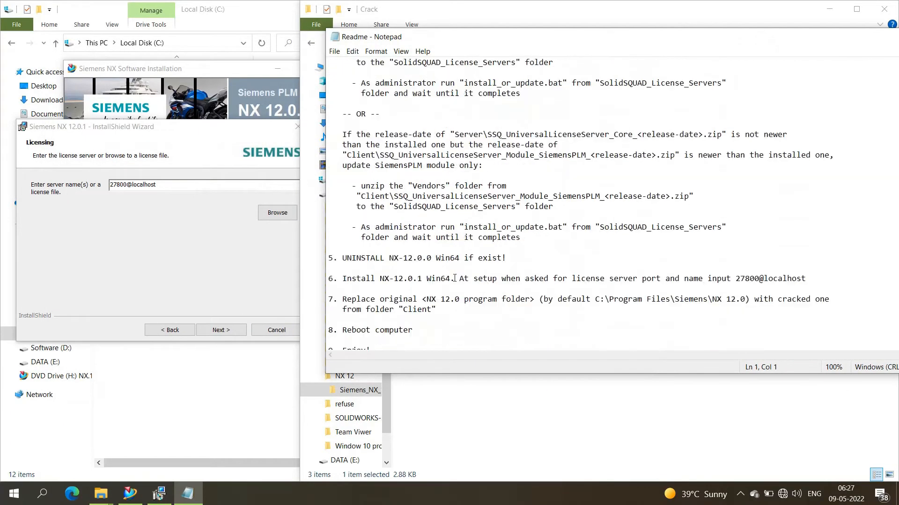
- Copy 27800@localhost from item 6 of the Readme, keep it as the installer's license server, and continue to language selection
{"action": "scroll", "coordinate": [454, 278], "scroll_direction": "down", "scroll_amount": 1}
{"action": "left_click_drag", "start_coordinate": [735, 248], "coordinate": [806, 248]}
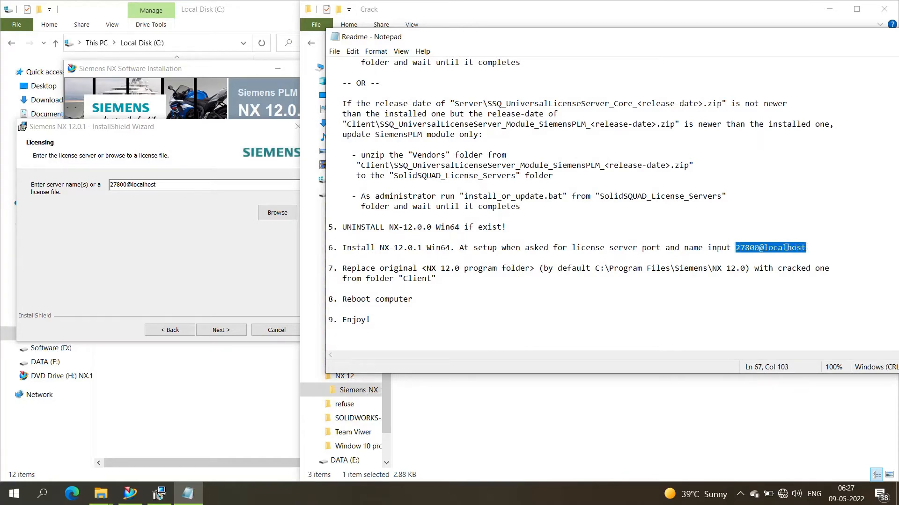
{"action": "right_click", "coordinate": [753, 245]}
{"action": "left_click", "coordinate": [772, 279]}
{"action": "left_click", "coordinate": [94, 194]}
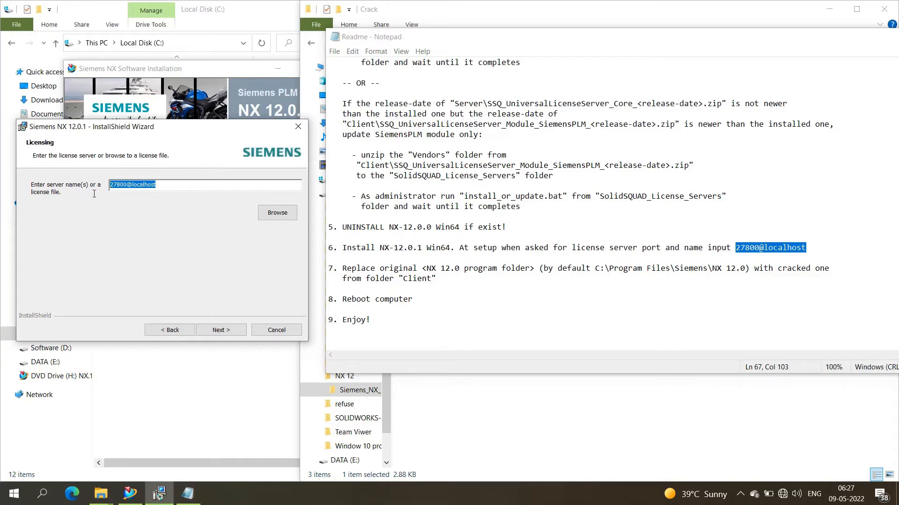
{"action": "left_click", "coordinate": [172, 187]}
{"action": "left_click", "coordinate": [221, 330]}
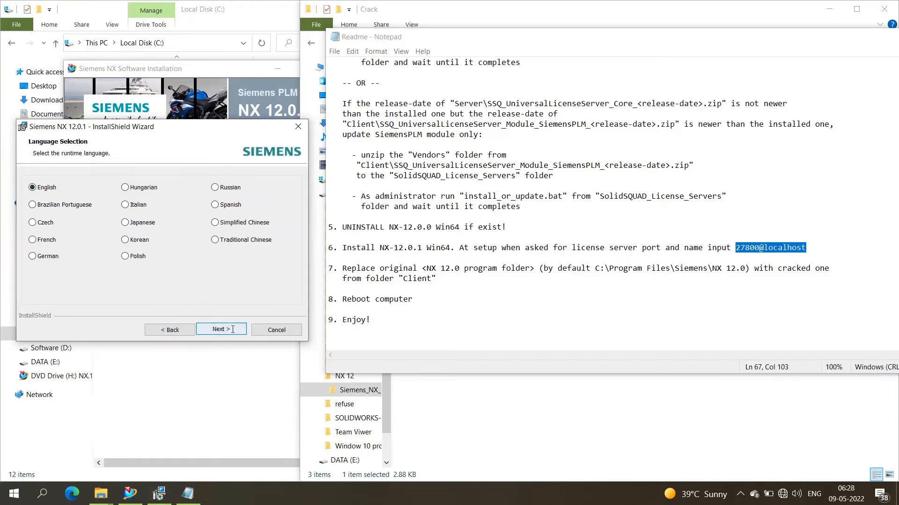
- Accept English as the runtime language and close the Readme
{"action": "left_click", "coordinate": [227, 328]}
{"action": "left_click_drag", "start_coordinate": [883, 38], "coordinate": [718, 77]}
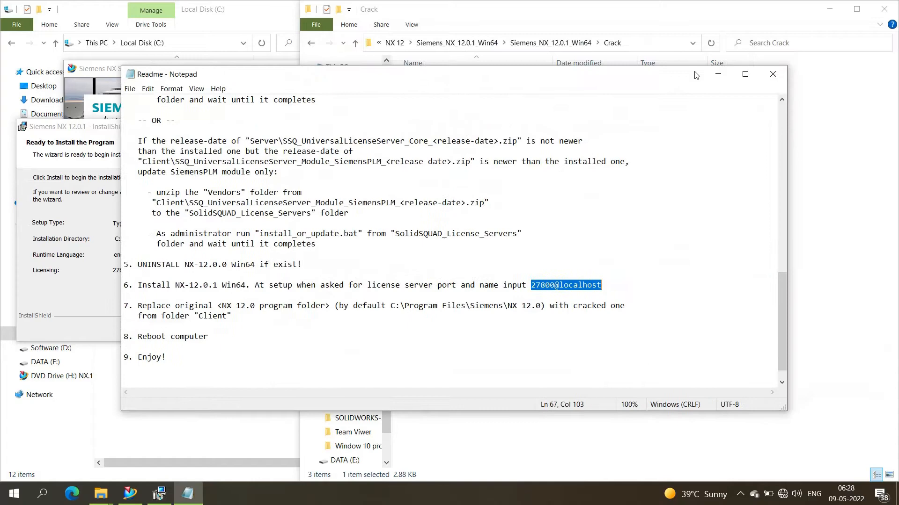
{"action": "left_click", "coordinate": [771, 76]}
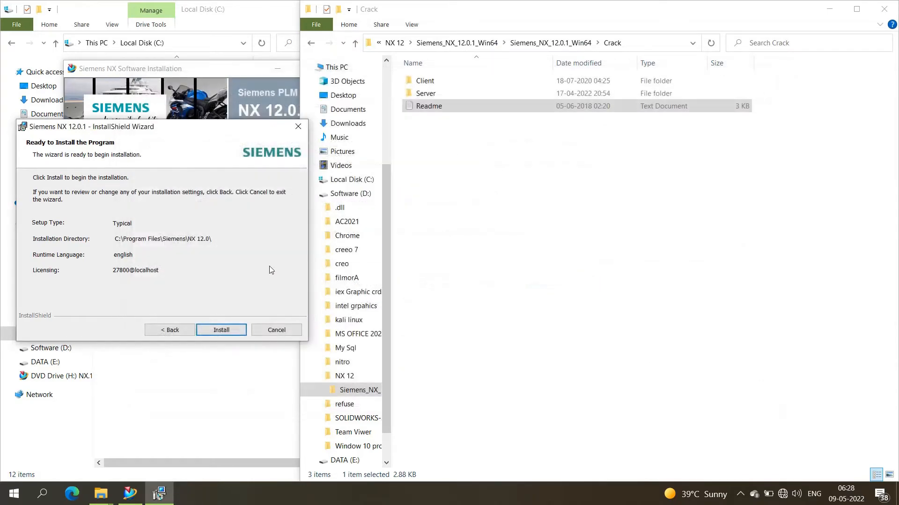
- Run the Siemens NX 12.0.1 installation with the reviewed settings, finish the wizard, and refresh the desktop
{"action": "left_click", "coordinate": [219, 331]}
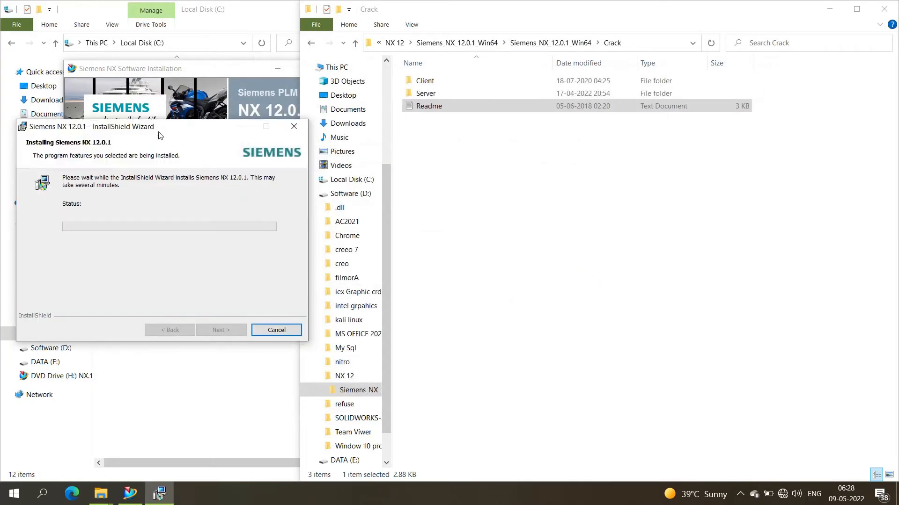
{"action": "left_click_drag", "start_coordinate": [159, 135], "coordinate": [448, 103]}
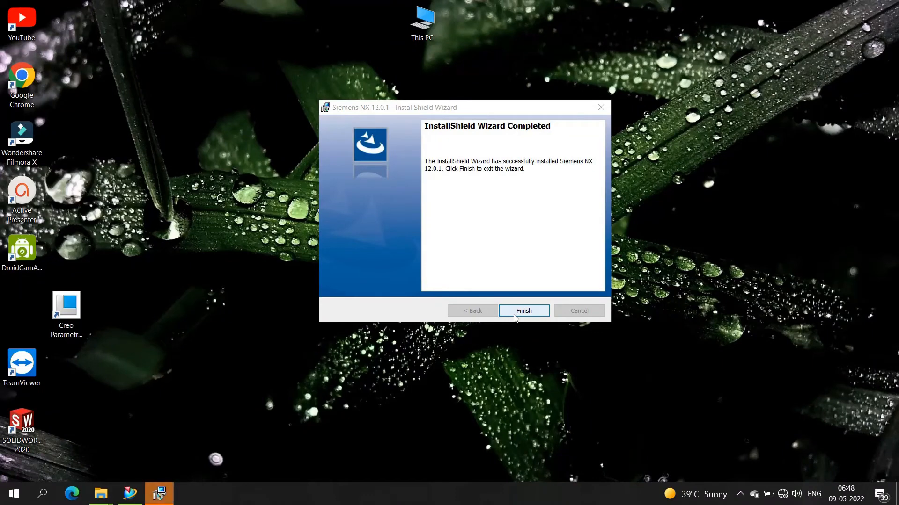
{"action": "left_click", "coordinate": [513, 318]}
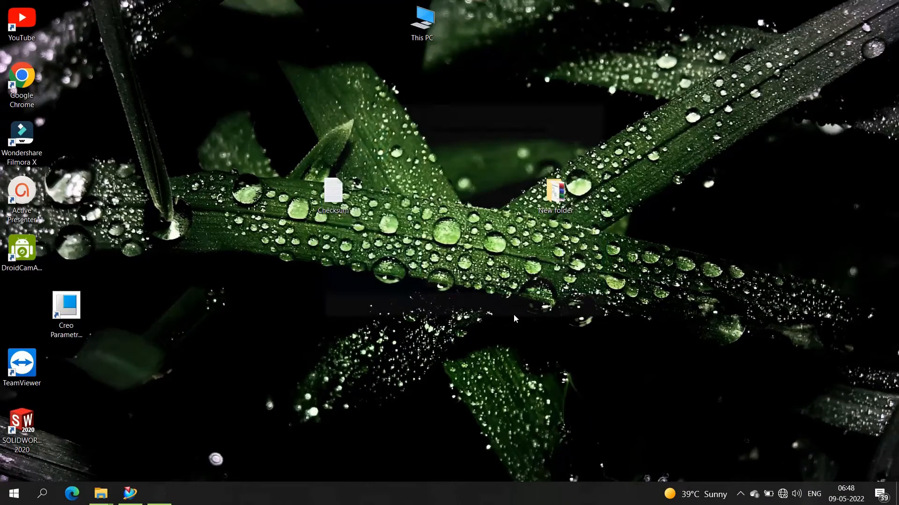
{"action": "right_click", "coordinate": [427, 164]}
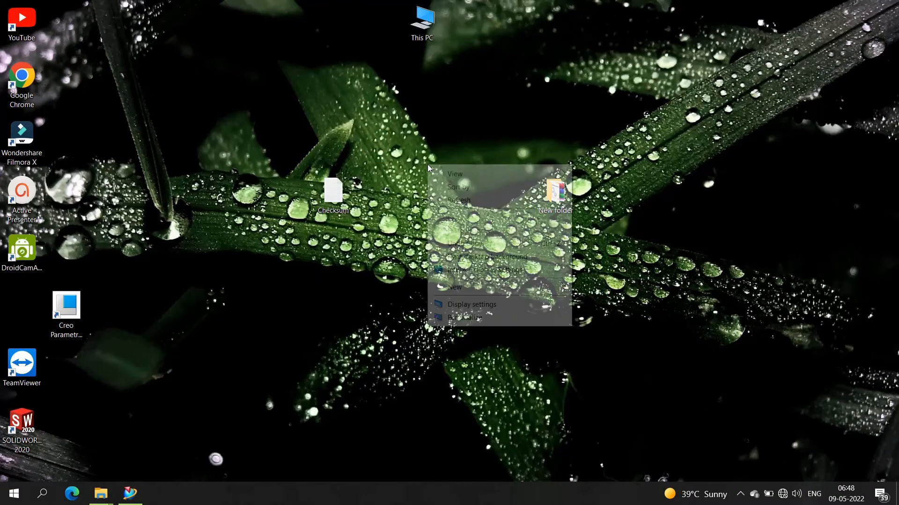
{"action": "left_click", "coordinate": [443, 201]}
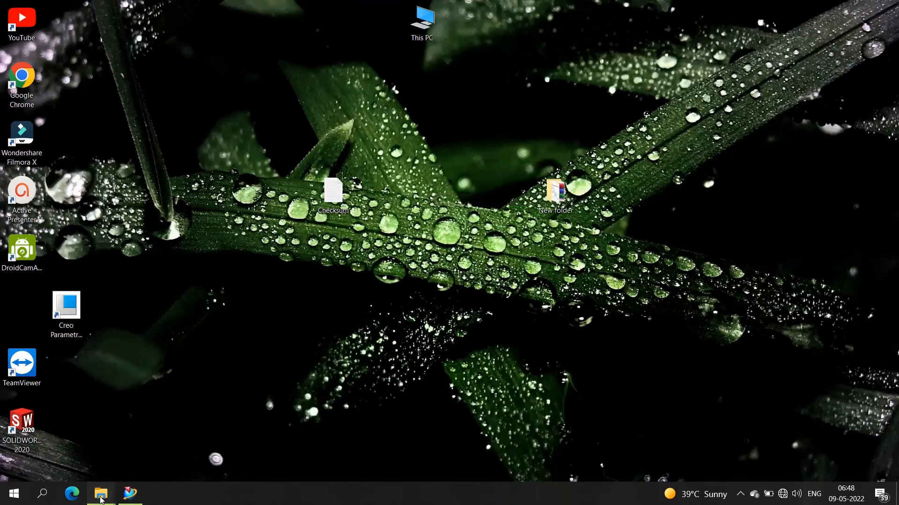
- Reopen the Local Disk (C:) and Crack folder windows and arrange them side by side
{"action": "mouse_move", "coordinate": [101, 491]}
{"action": "left_click", "coordinate": [129, 443]}
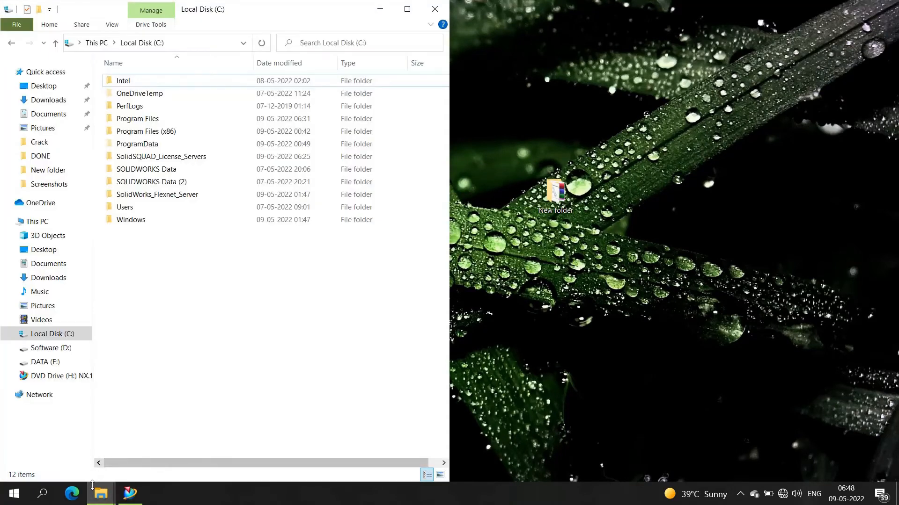
{"action": "left_click", "coordinate": [85, 452]}
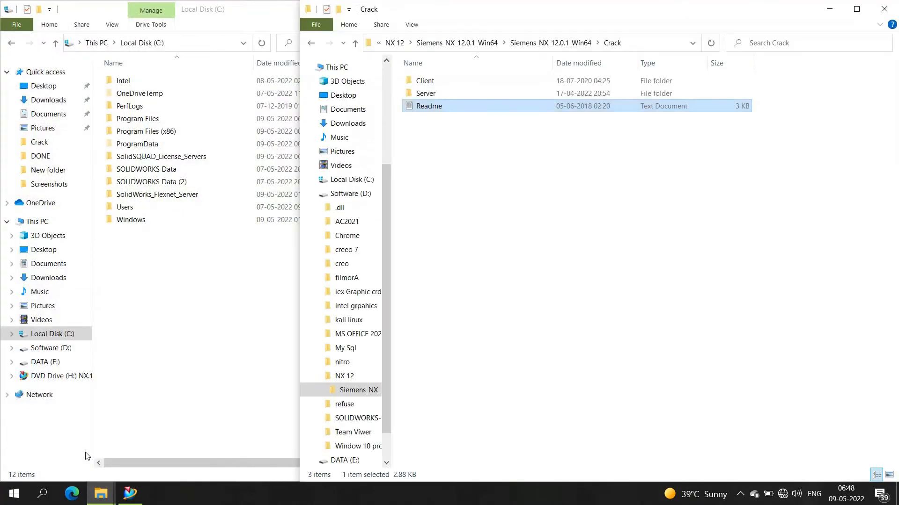
{"action": "key", "text": "super+Left"}
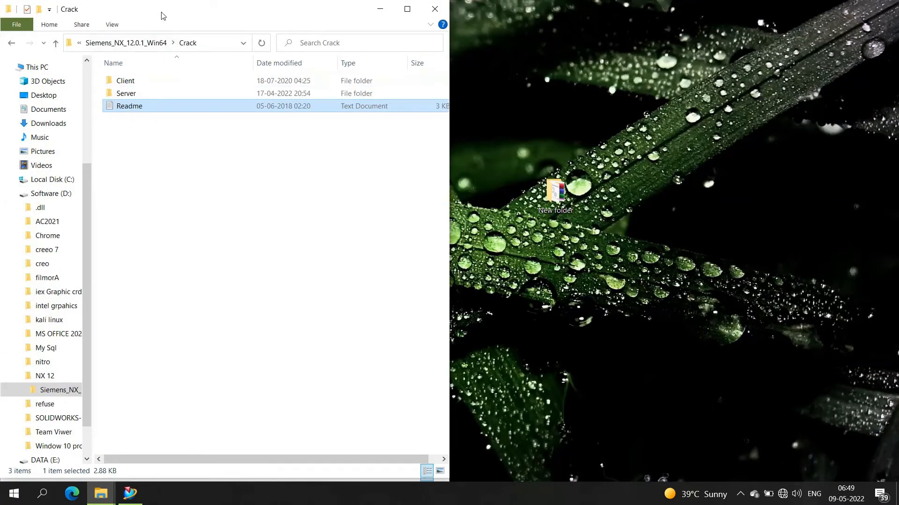
{"action": "left_click_drag", "start_coordinate": [160, 14], "coordinate": [375, 22]}
{"action": "key", "text": "super+Right"}
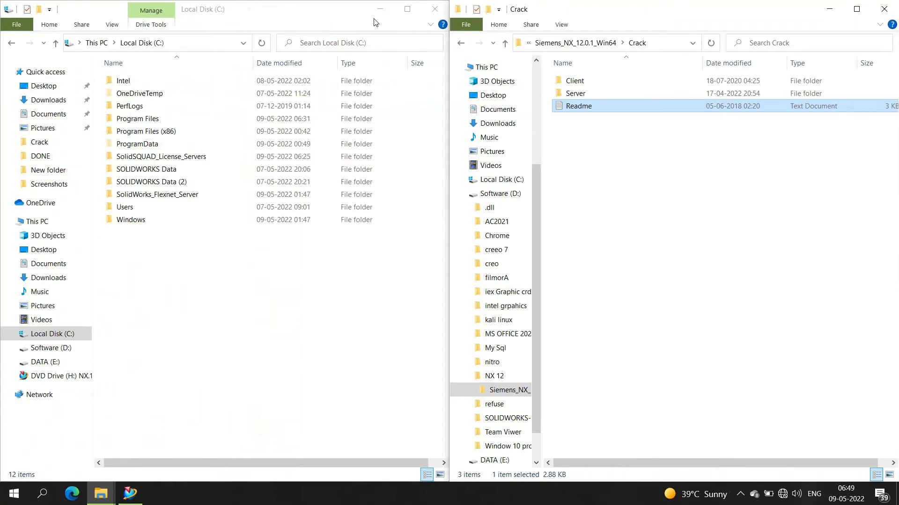
- Go up from the Crack folder to drive D:, open the NX 12 folder, and refresh both folder windows
{"action": "left_click", "coordinate": [505, 43]}
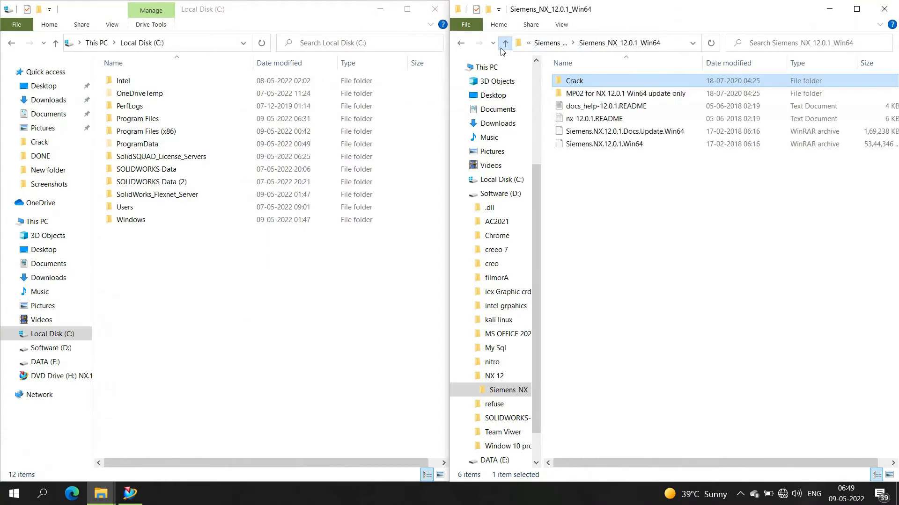
{"action": "left_click", "coordinate": [505, 43]}
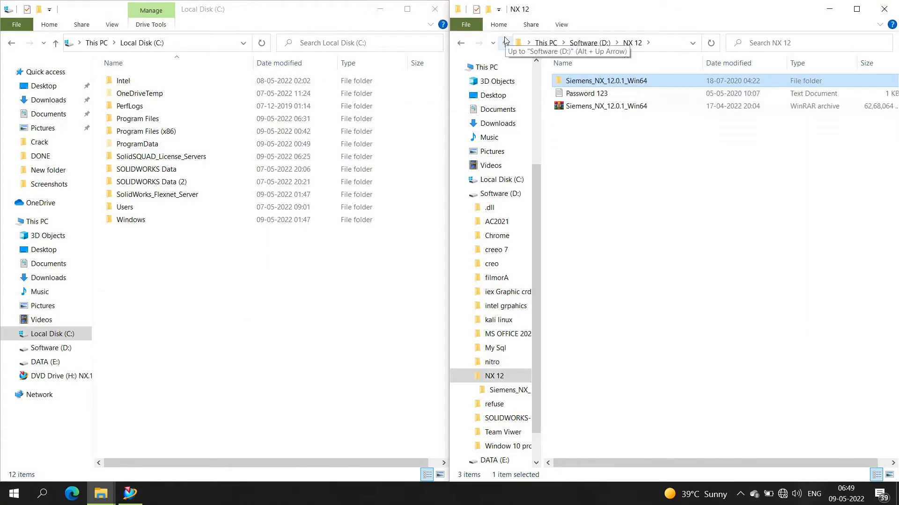
{"action": "left_click", "coordinate": [505, 41]}
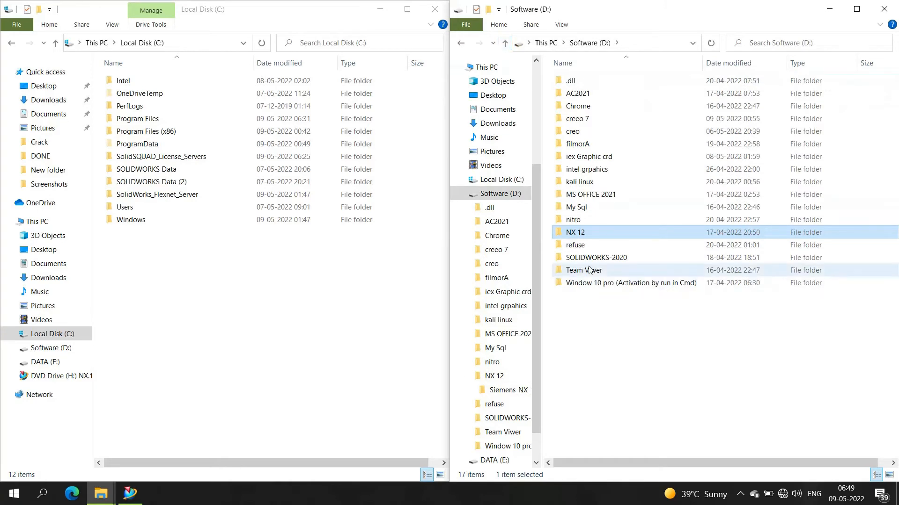
{"action": "double_click", "coordinate": [591, 232]}
{"action": "right_click", "coordinate": [275, 282]}
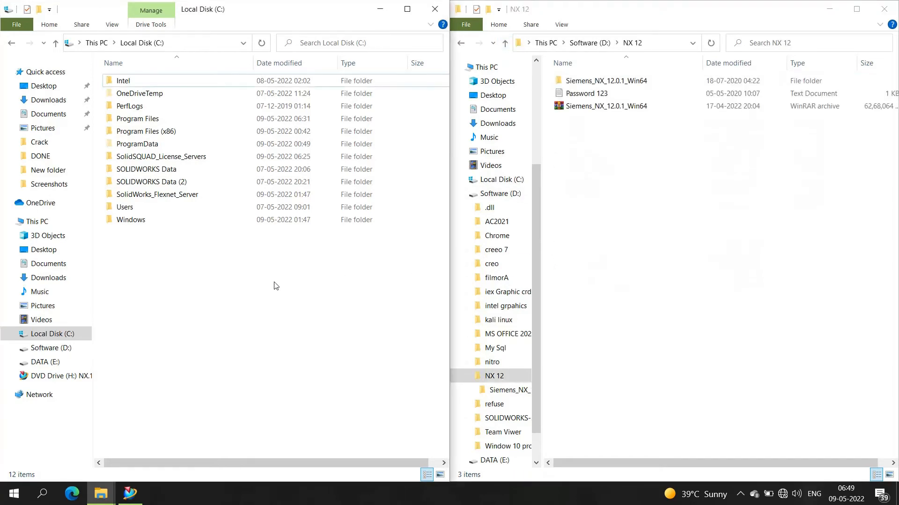
{"action": "left_click", "coordinate": [305, 331]}
{"action": "right_click", "coordinate": [668, 230]}
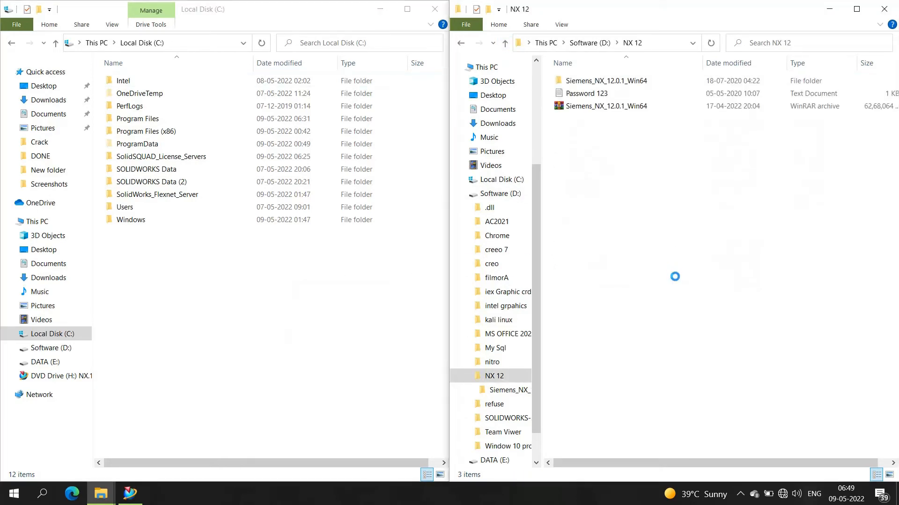
{"action": "left_click", "coordinate": [678, 278]}
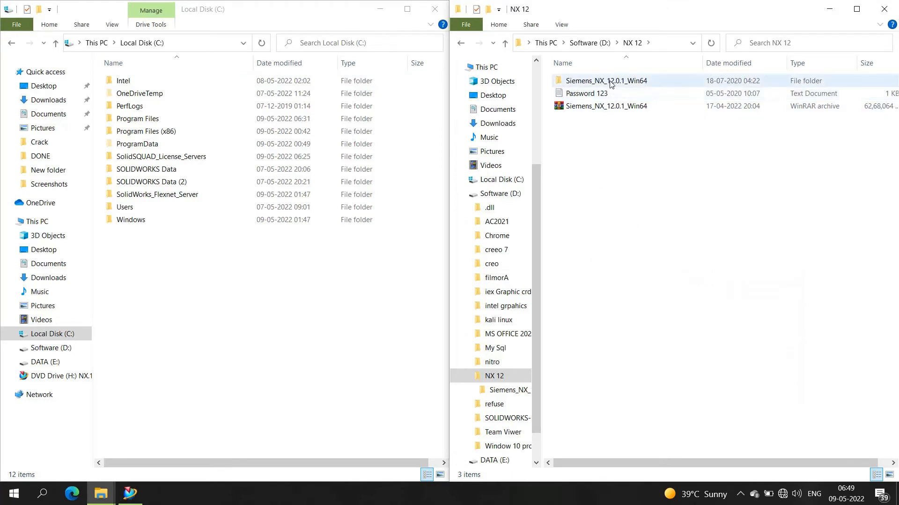
- Open the NX 12.0 folder inside Crack\Client of the extracted Siemens_NX_12.0.1_Win64 folder
{"action": "left_click", "coordinate": [609, 82]}
{"action": "double_click", "coordinate": [610, 83]}
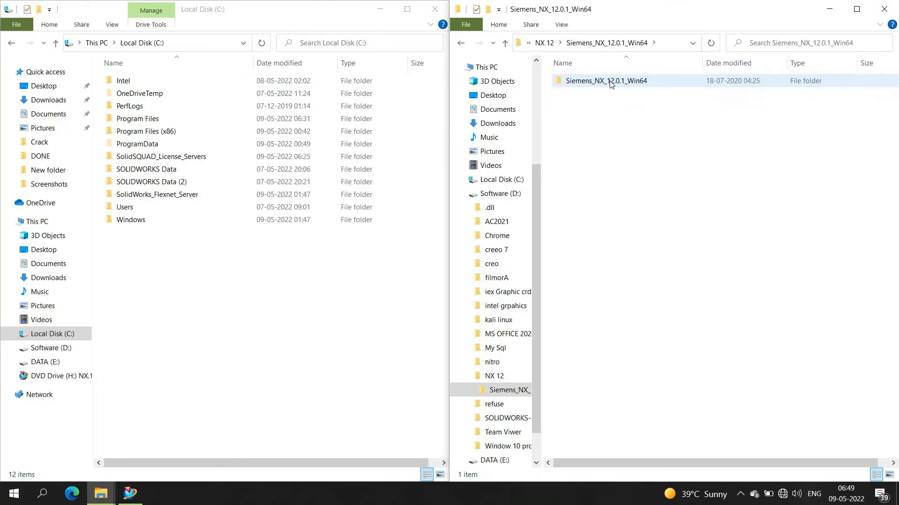
{"action": "double_click", "coordinate": [610, 83]}
{"action": "double_click", "coordinate": [610, 83]}
{"action": "double_click", "coordinate": [609, 83]}
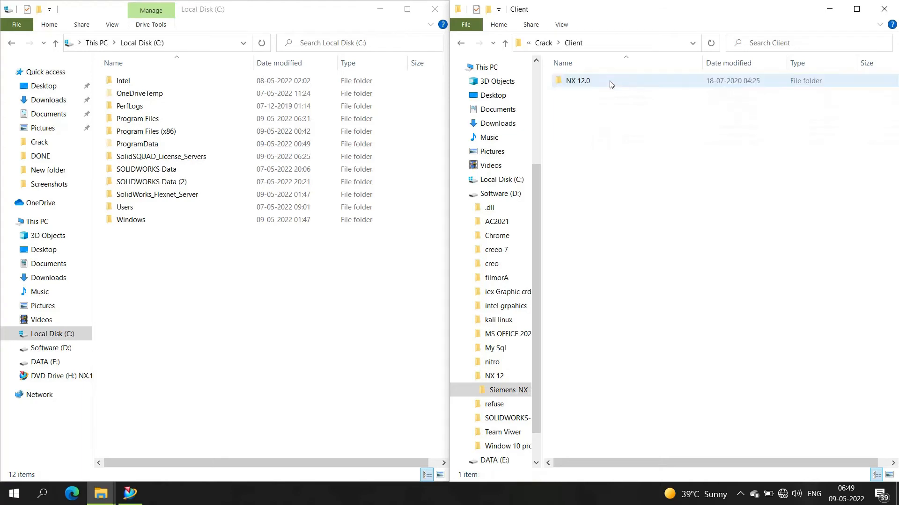
{"action": "left_click", "coordinate": [610, 83]}
{"action": "key", "text": "Return"}
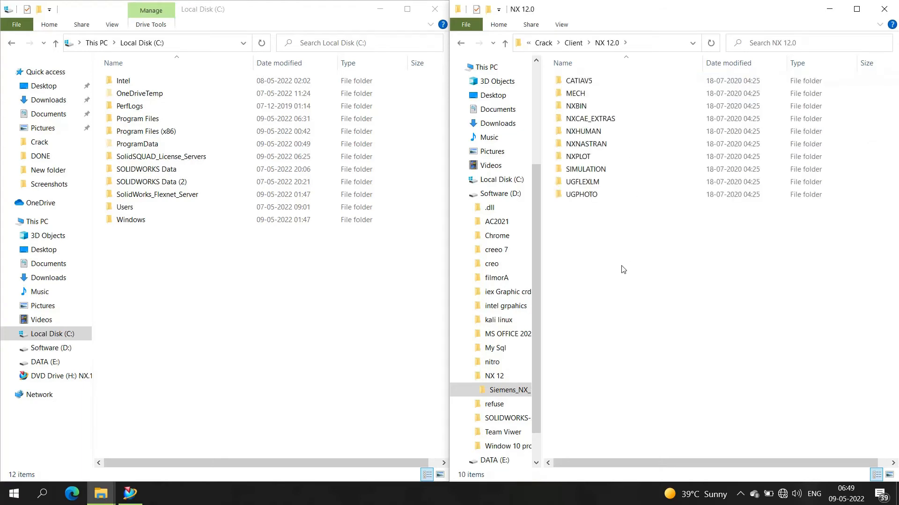
- Copy all folders, CATIAV5 through UGPHOTO, from Client\NX 12.0 and refresh the Local Disk (C:) listing
{"action": "left_click_drag", "start_coordinate": [621, 267], "coordinate": [594, 78]}
{"action": "right_click", "coordinate": [594, 78]}
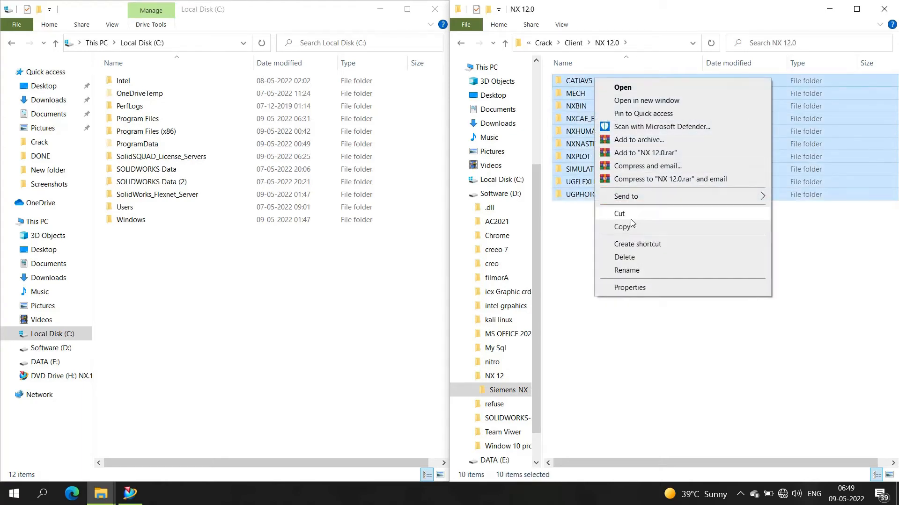
{"action": "left_click", "coordinate": [620, 228]}
{"action": "left_click", "coordinate": [250, 267]}
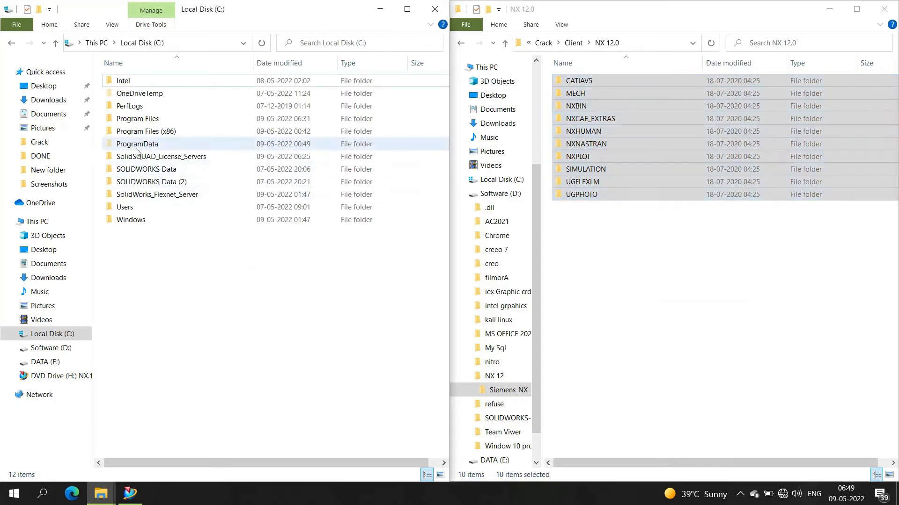
{"action": "right_click", "coordinate": [235, 294]}
{"action": "left_click", "coordinate": [245, 352]}
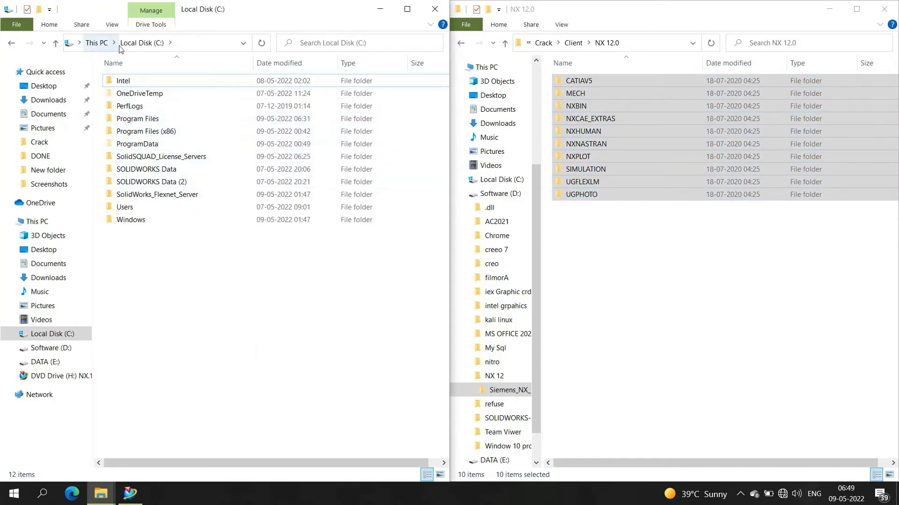
- Open the installed program folder C:\Program Files\Siemens\NX 12.0 and maximize its window
{"action": "double_click", "coordinate": [148, 119]}
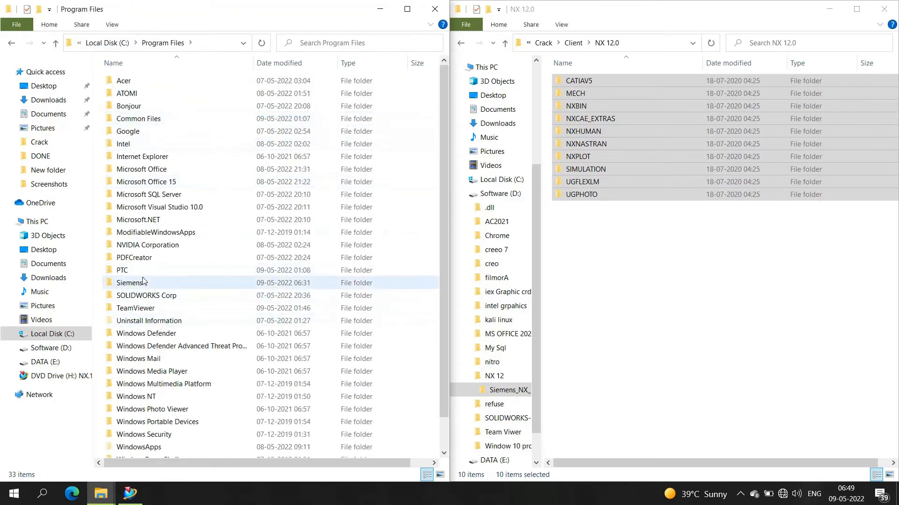
{"action": "double_click", "coordinate": [203, 285]}
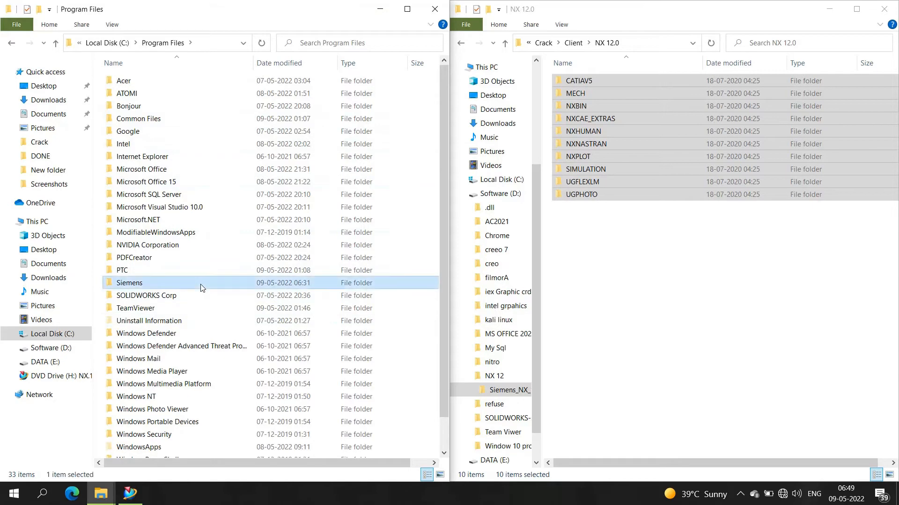
{"action": "left_click", "coordinate": [140, 82]}
{"action": "double_click", "coordinate": [130, 81]}
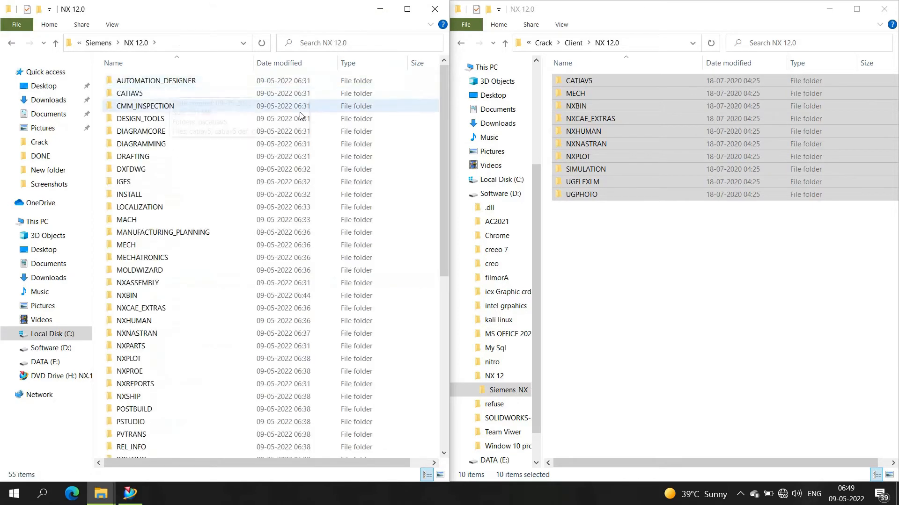
{"action": "left_click", "coordinate": [407, 9]}
- Paste the copied folders into NX 12.0, replacing existing files with administrator permission for all items, then refresh and close the folder window
{"action": "right_click", "coordinate": [528, 163]}
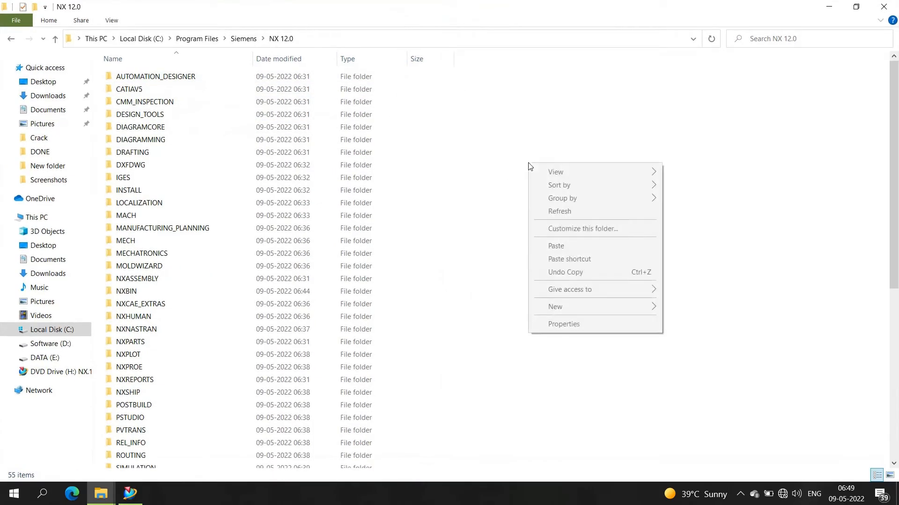
{"action": "left_click", "coordinate": [556, 246]}
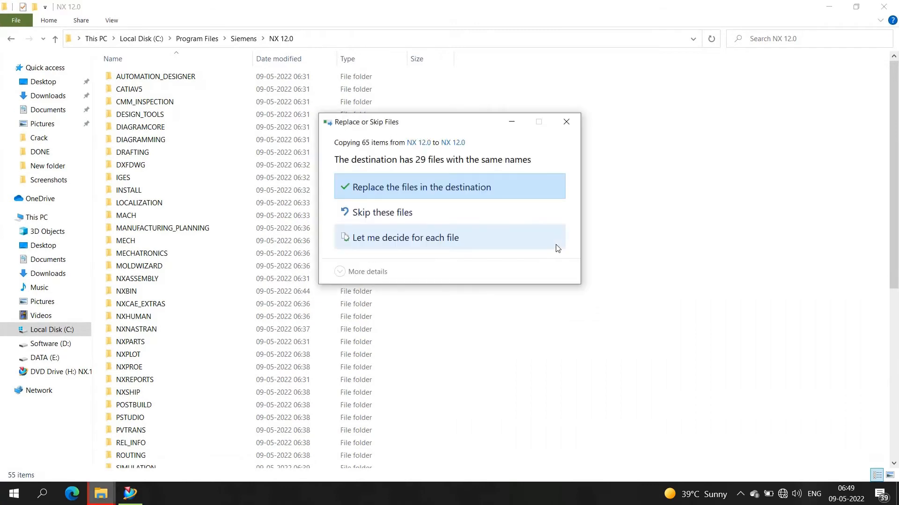
{"action": "left_click", "coordinate": [467, 189]}
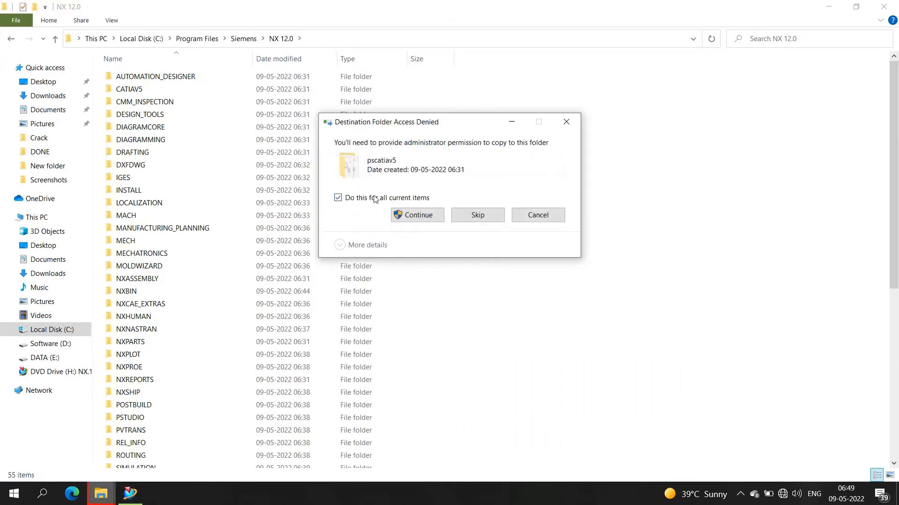
{"action": "left_click", "coordinate": [414, 216]}
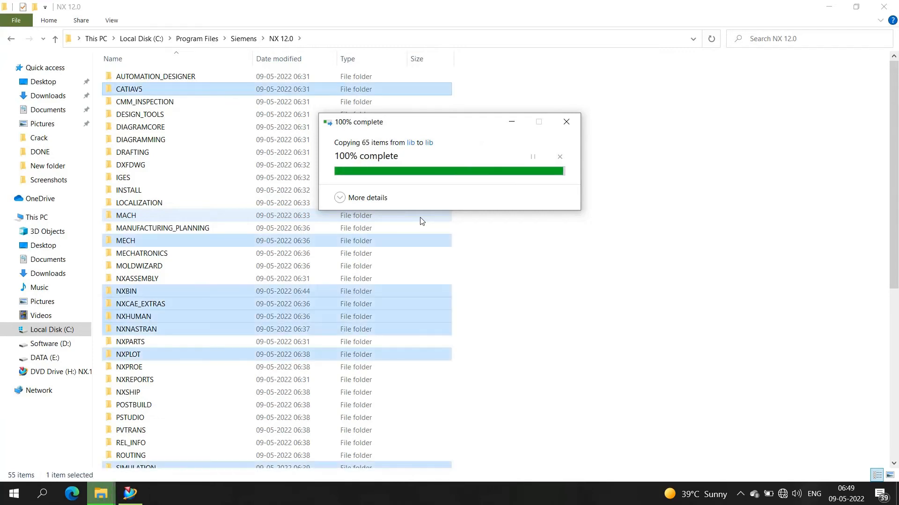
{"action": "right_click", "coordinate": [543, 116]}
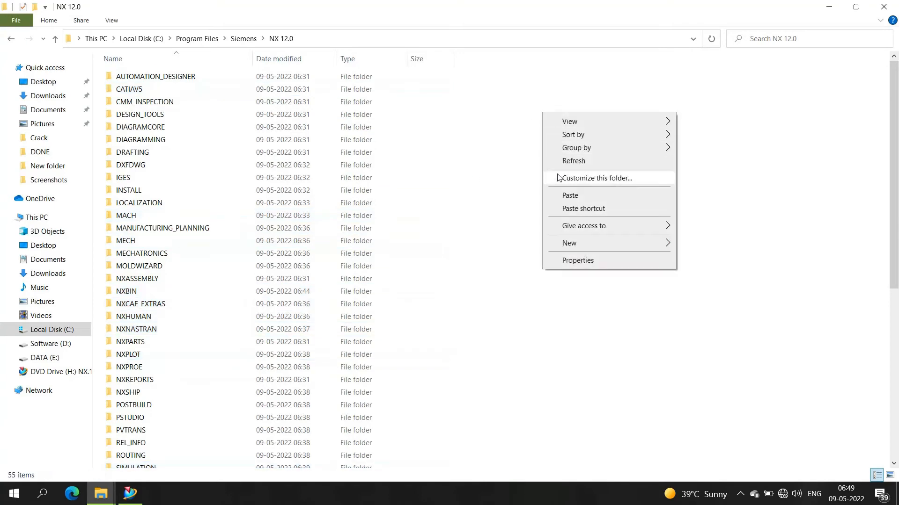
{"action": "left_click", "coordinate": [571, 160]}
{"action": "left_click", "coordinate": [884, 6]}
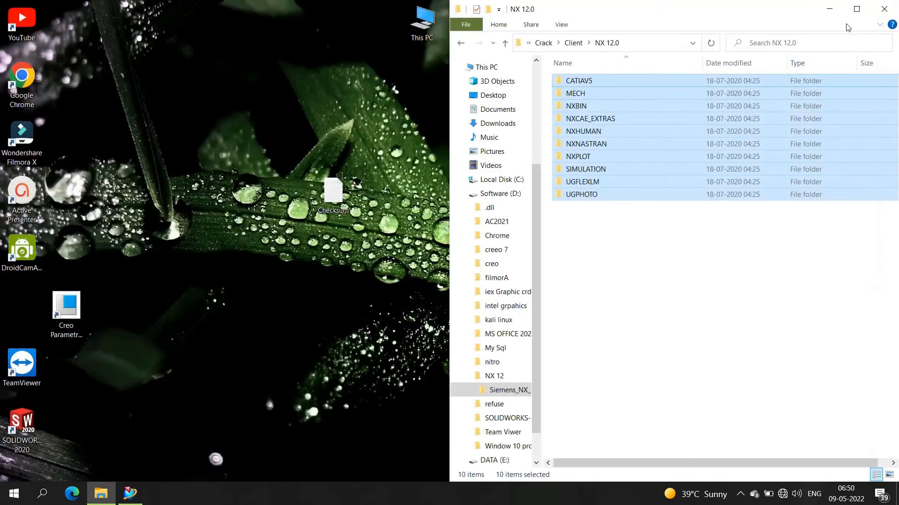
- Close the Client\NX 12.0 folder window and the Siemens NX Software Installation window, and refresh the desktop
{"action": "left_click", "coordinate": [884, 7]}
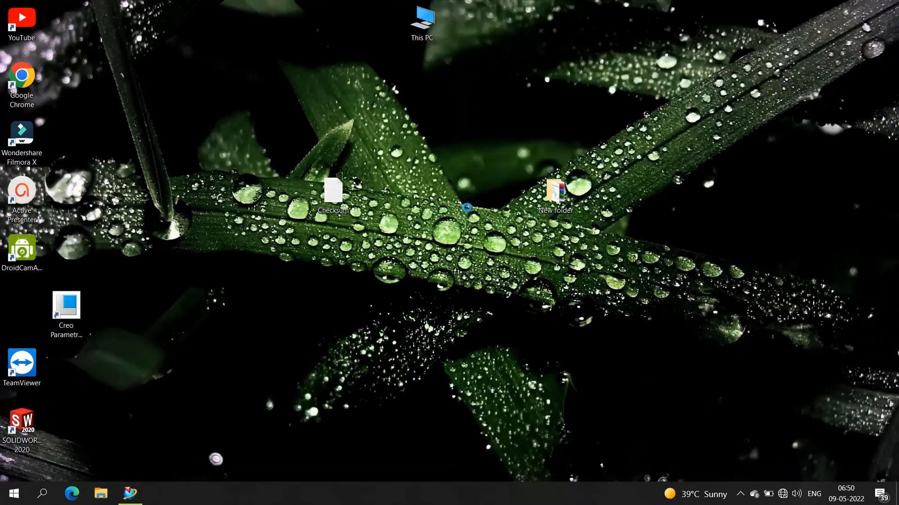
{"action": "right_click", "coordinate": [467, 206]}
{"action": "left_click", "coordinate": [470, 186]}
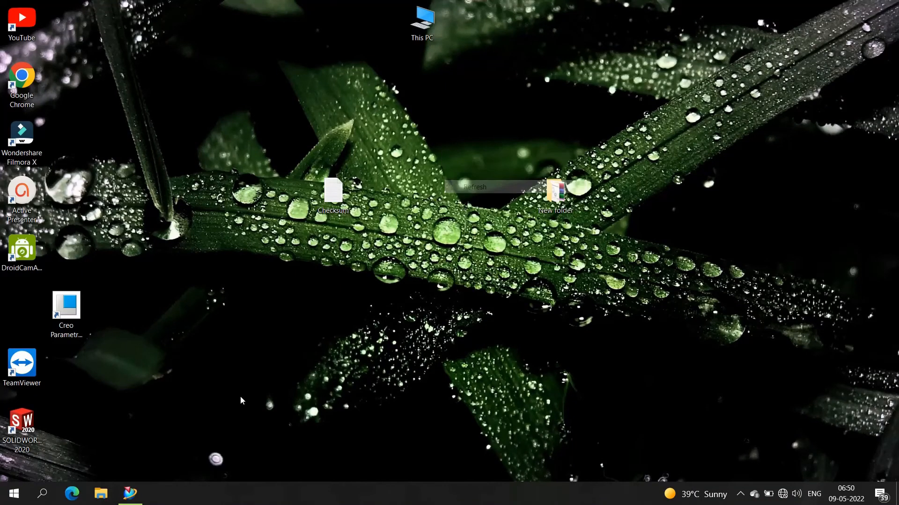
{"action": "left_click", "coordinate": [42, 493]}
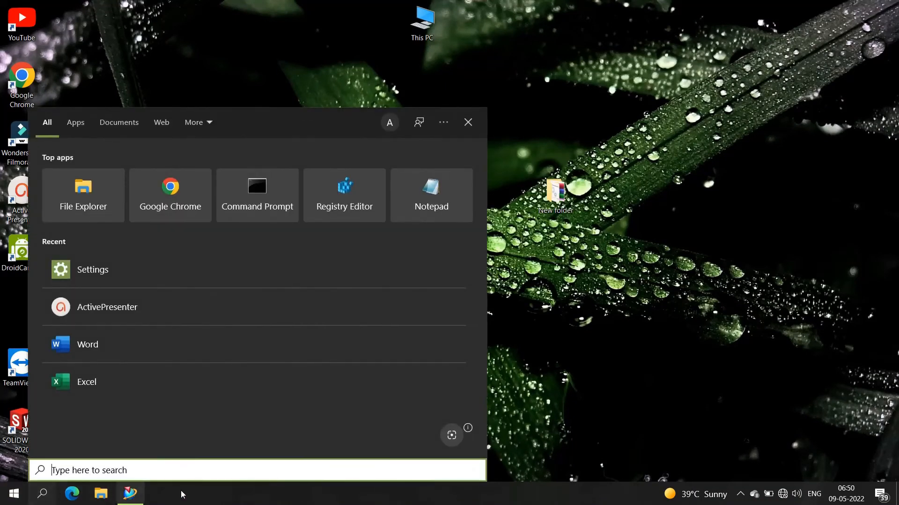
{"action": "left_click", "coordinate": [133, 498]}
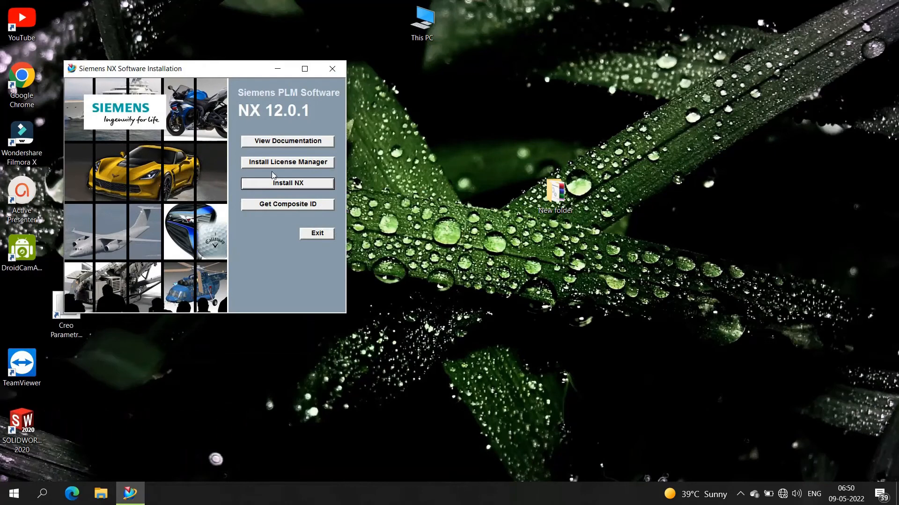
{"action": "left_click", "coordinate": [332, 68]}
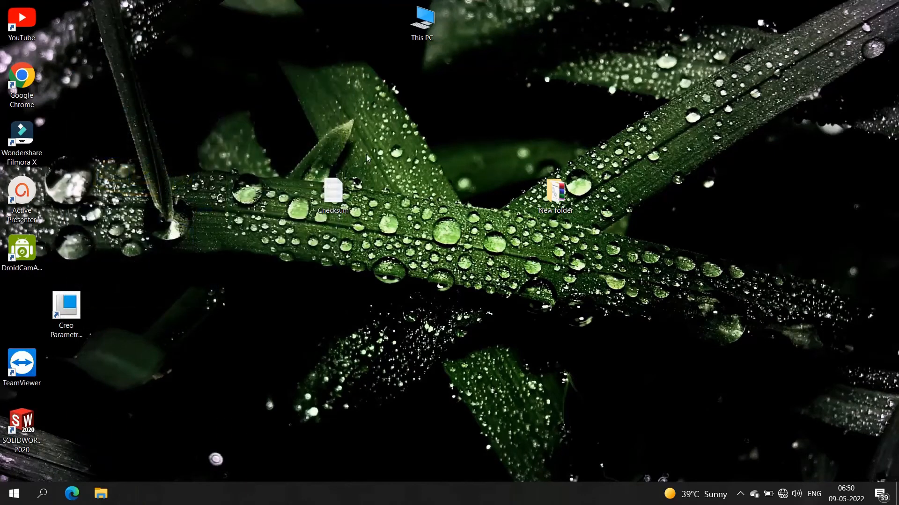
{"action": "right_click", "coordinate": [274, 136]}
{"action": "left_click", "coordinate": [284, 169]}
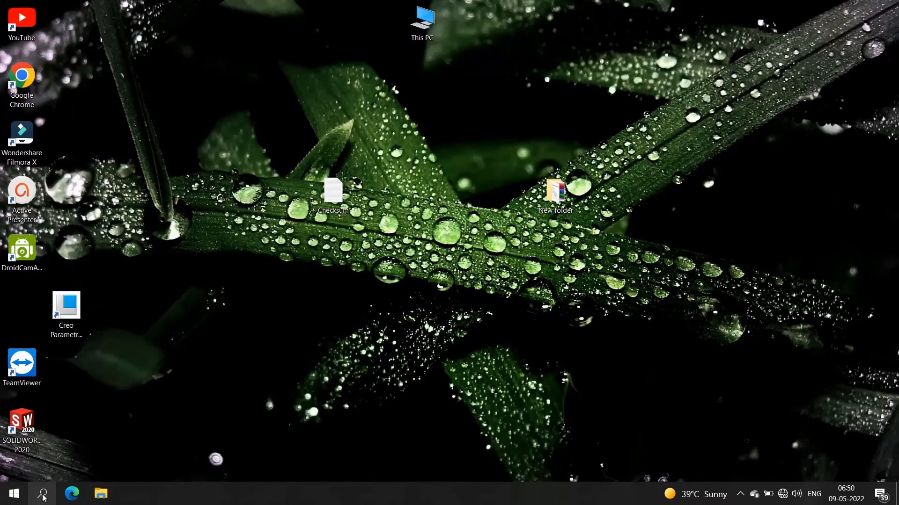
- Search Windows for nx, launch the NX 12.0 app, and acknowledge the Product Excellence Program notice
{"action": "left_click", "coordinate": [43, 496]}
{"action": "type", "text": "nx"}
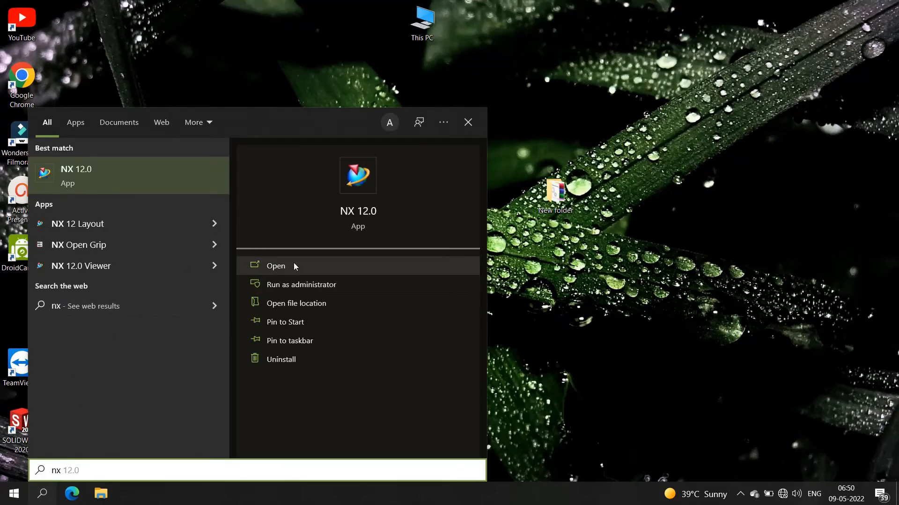
{"action": "left_click", "coordinate": [294, 264]}
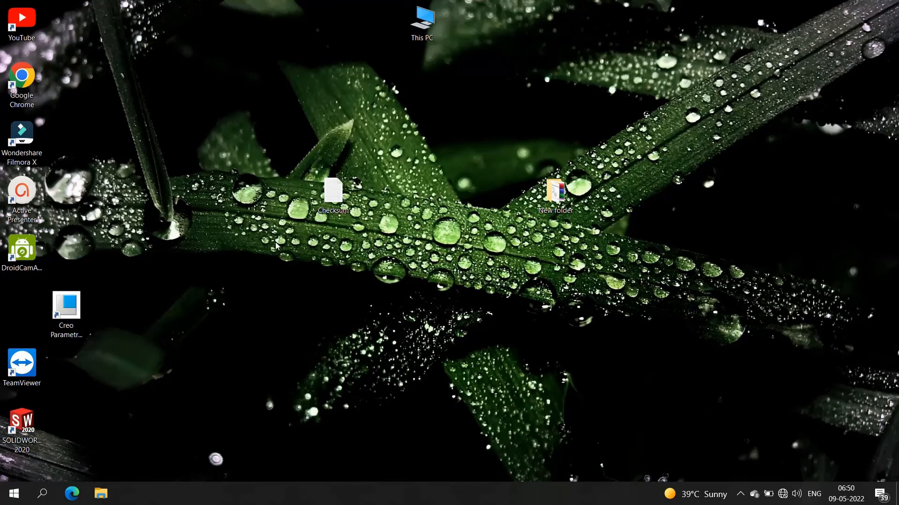
{"action": "right_click", "coordinate": [268, 226]}
{"action": "left_click", "coordinate": [283, 260]}
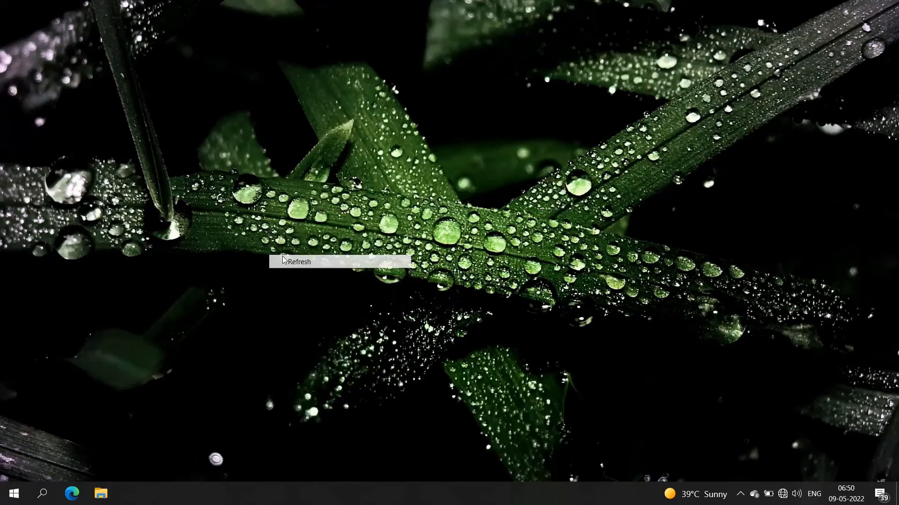
{"action": "left_click", "coordinate": [42, 493]}
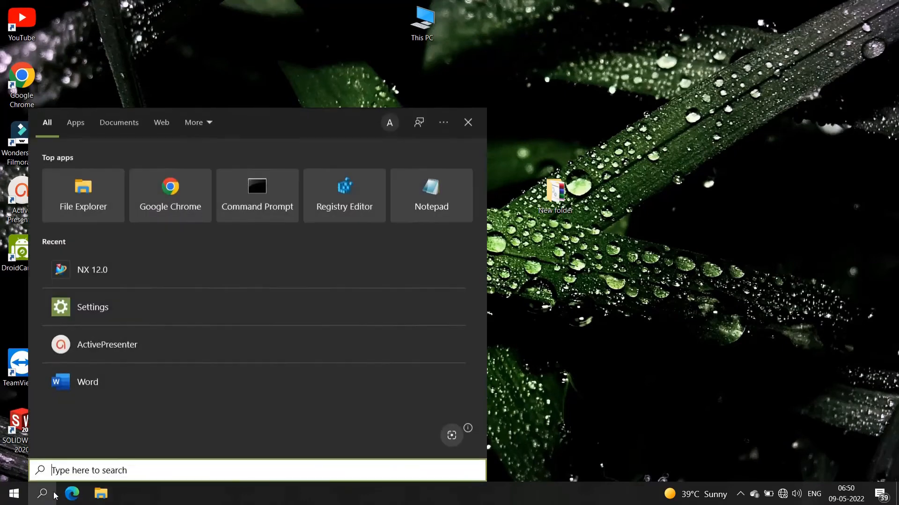
{"action": "type", "text": "nx"}
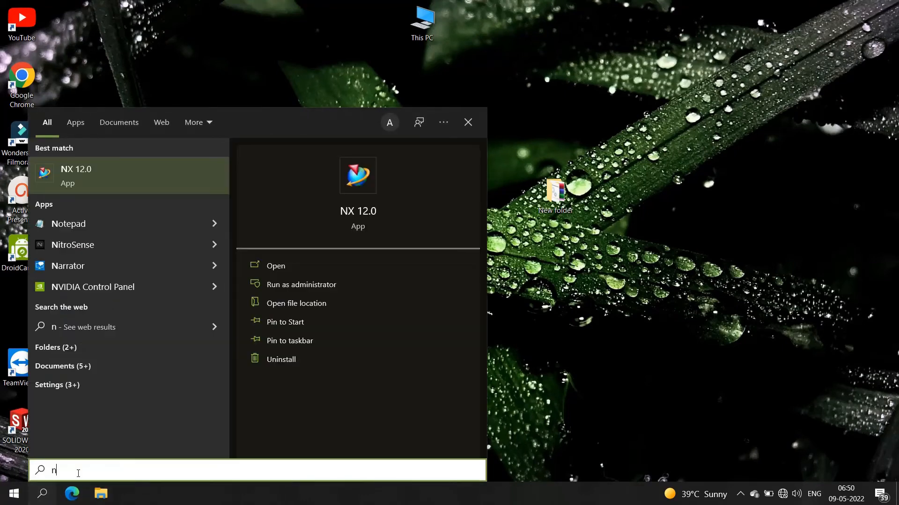
{"action": "left_click", "coordinate": [268, 266]}
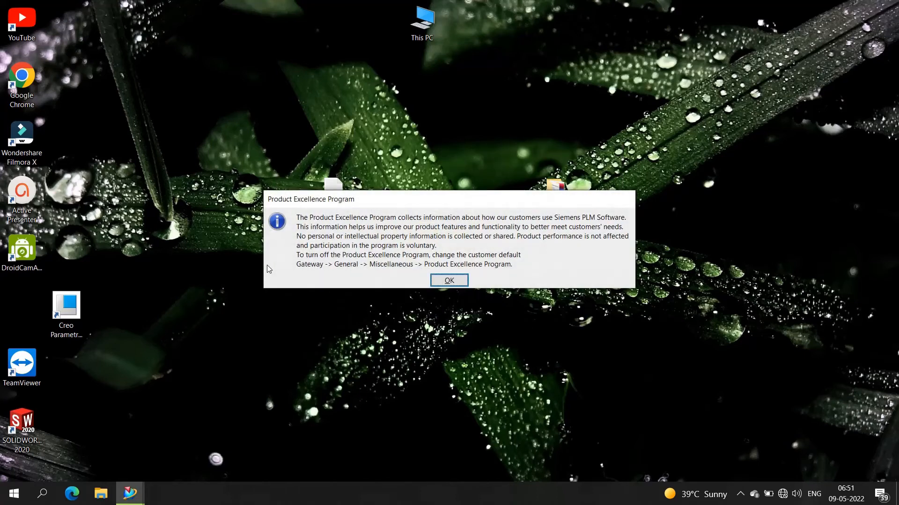
{"action": "left_click", "coordinate": [456, 282]}
- Refresh the desktop, launch NX 12.0 again through a Windows search, and dismiss the firewall alert without allowing access
{"action": "right_click", "coordinate": [225, 267]}
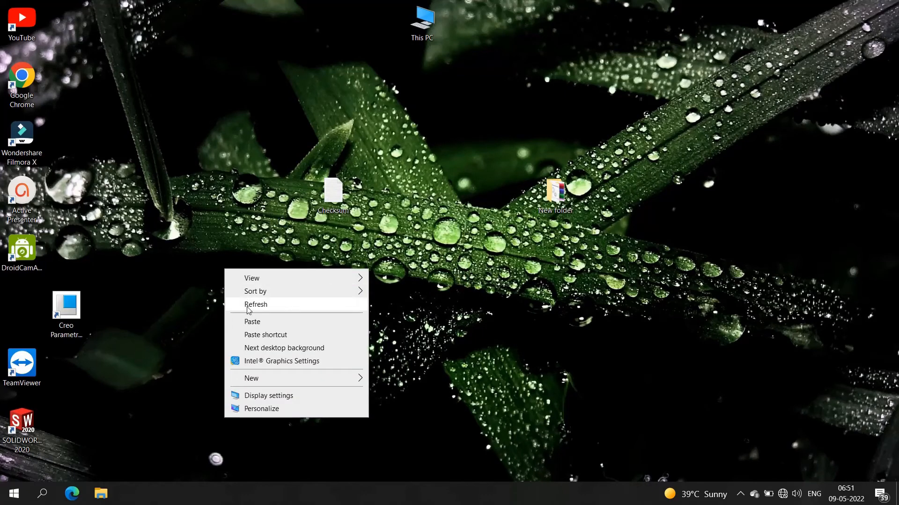
{"action": "left_click", "coordinate": [243, 305]}
{"action": "left_click", "coordinate": [36, 500]}
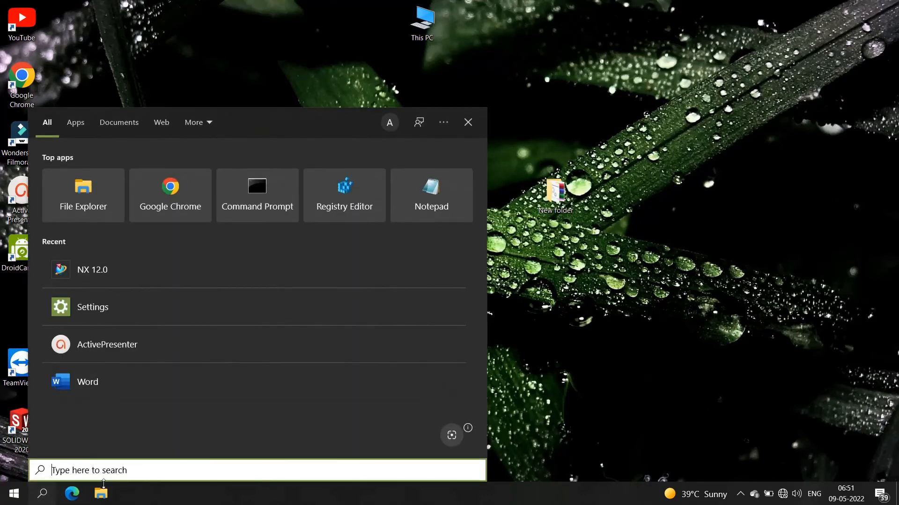
{"action": "type", "text": "nx"}
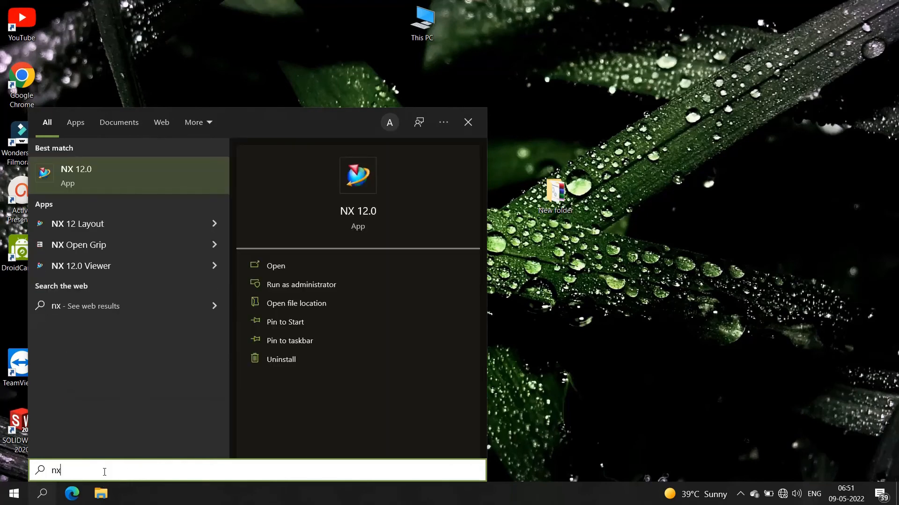
{"action": "left_click", "coordinate": [277, 265]}
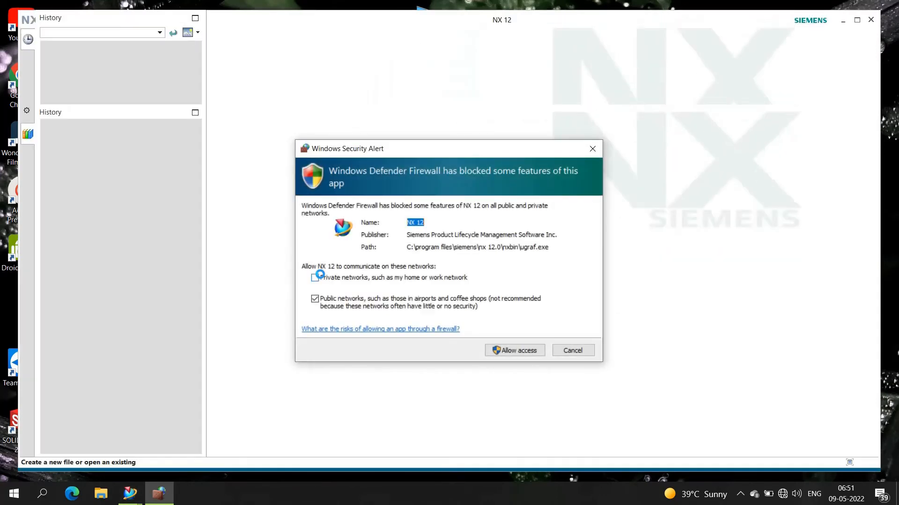
{"action": "left_click", "coordinate": [593, 149]}
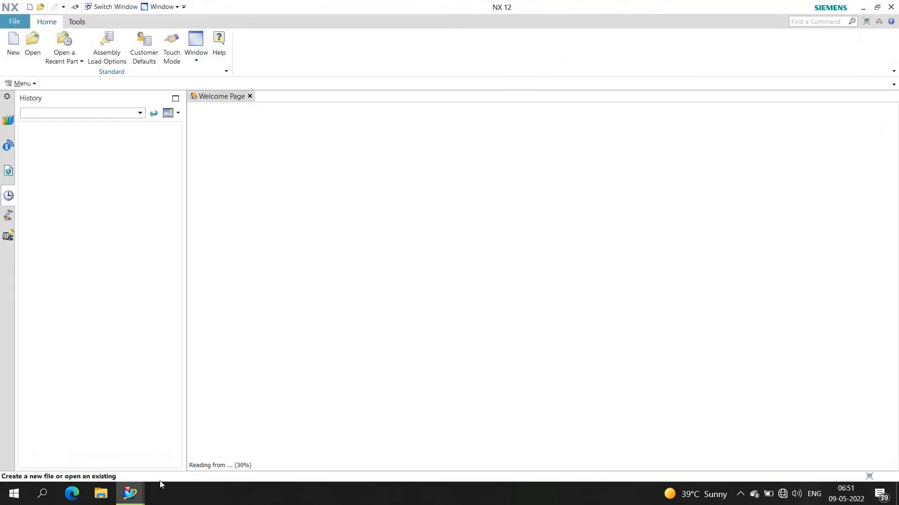
- Close the two duplicate NX 12 windows so that a single session stays open
{"action": "mouse_move", "coordinate": [131, 493]}
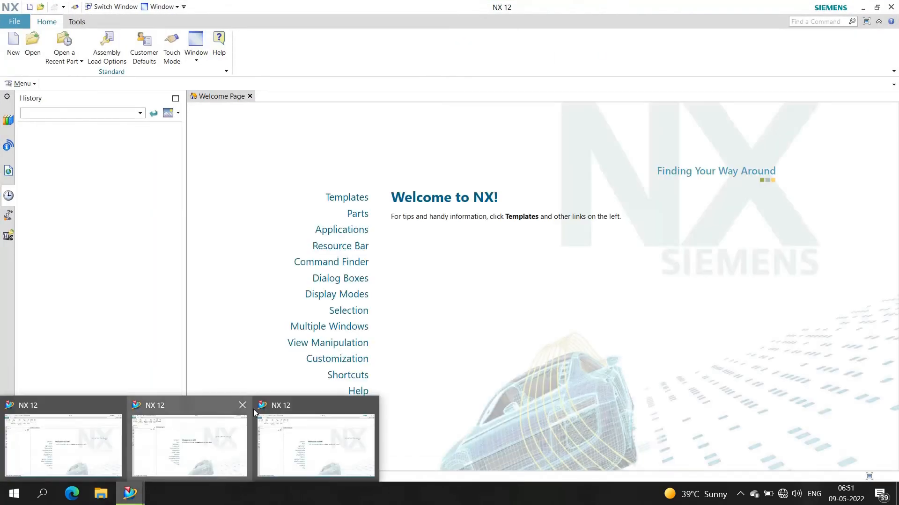
{"action": "left_click", "coordinate": [244, 406]}
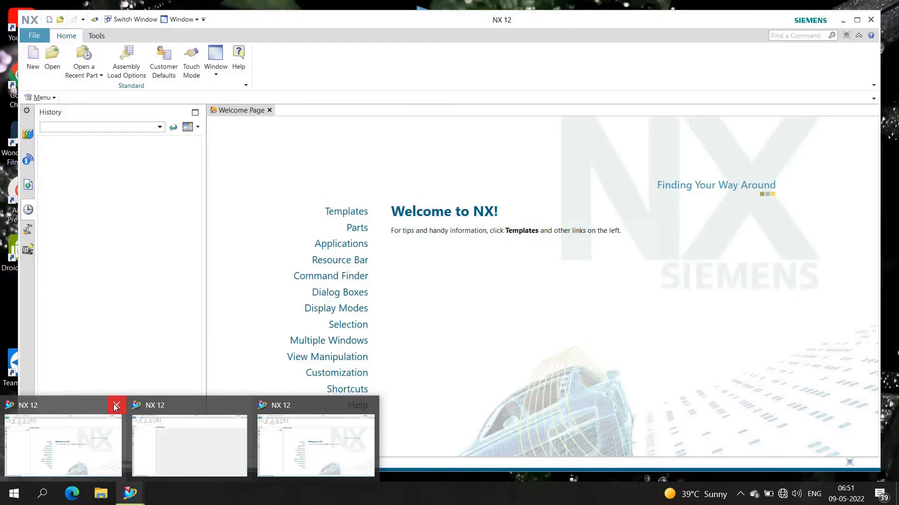
{"action": "left_click", "coordinate": [116, 407]}
{"action": "left_click", "coordinate": [243, 406]}
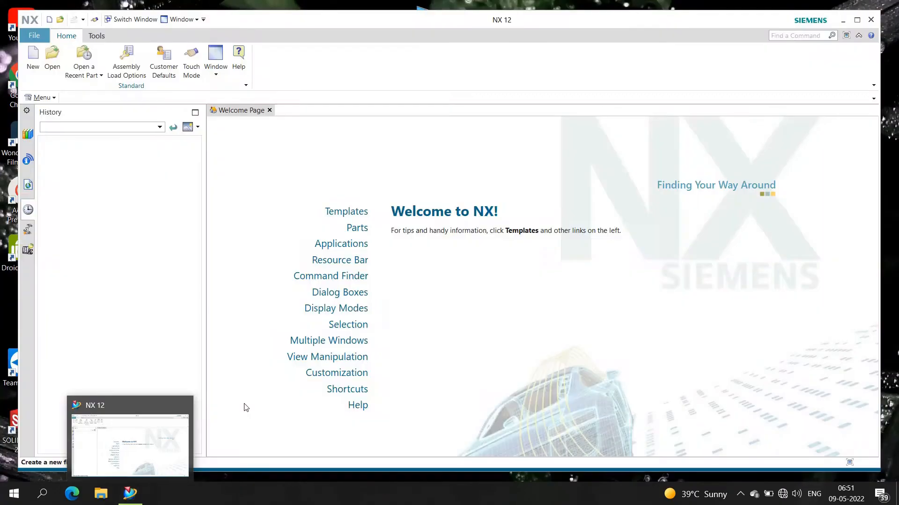
- Create a new part named model1.prt from the Model template in millimetres, in C:\Program Files\Siemens\NX 12.0\UGII
{"action": "left_click", "coordinate": [30, 52]}
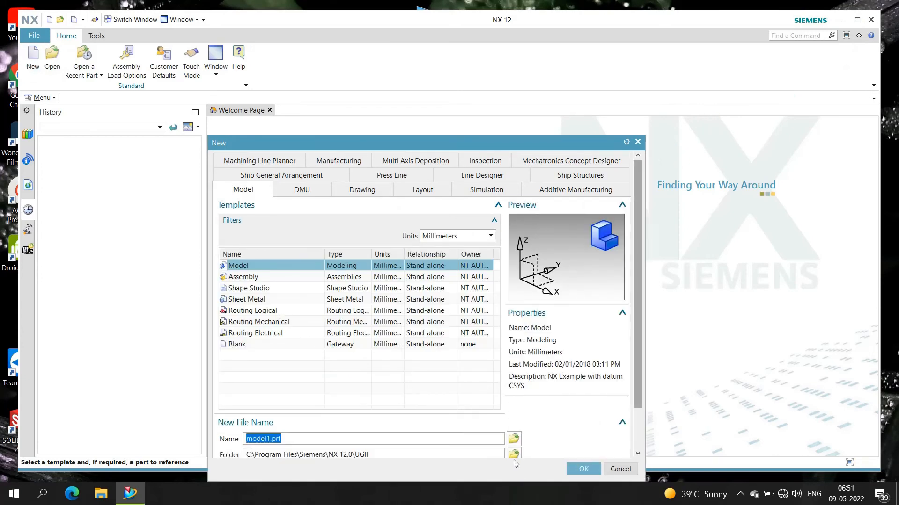
{"action": "left_click", "coordinate": [584, 469]}
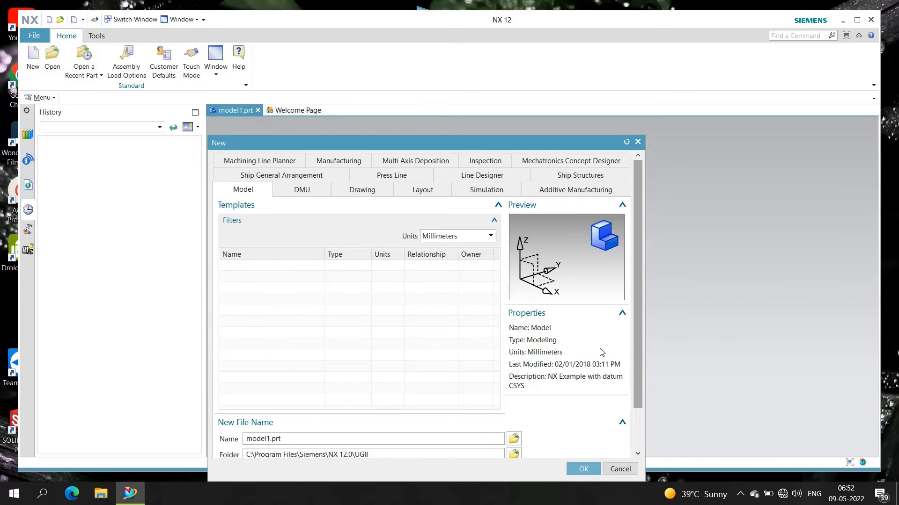
{"action": "left_click", "coordinate": [638, 142]}
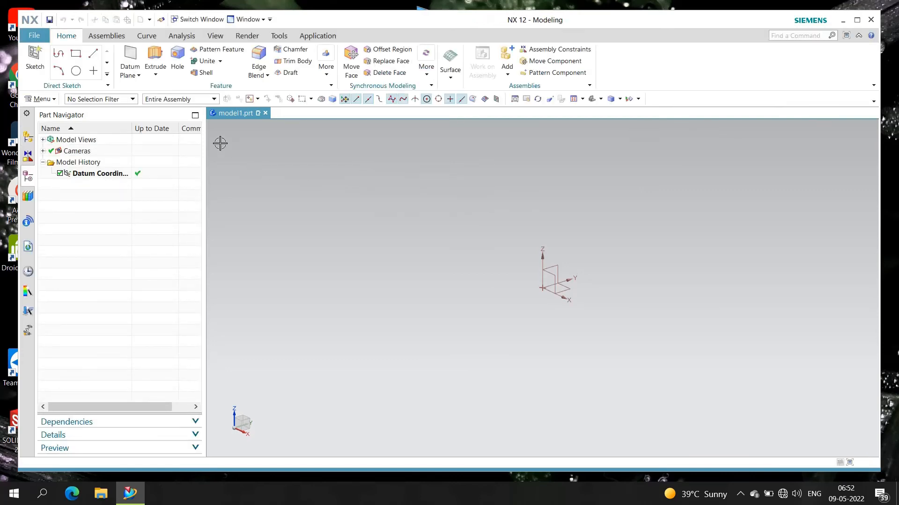
- Start a sketch on the YZ plane of the datum coordinate system, with Sketch Type On Plane
{"action": "left_click", "coordinate": [35, 66]}
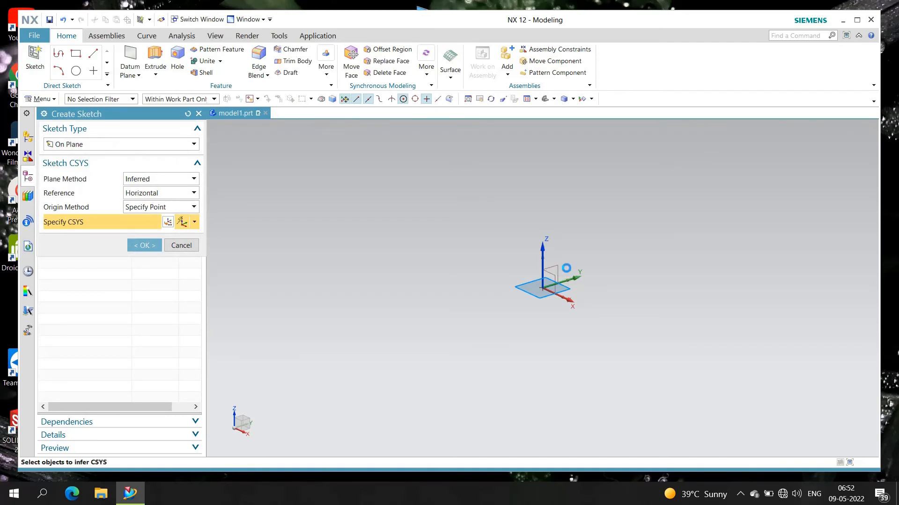
{"action": "left_click", "coordinate": [556, 264]}
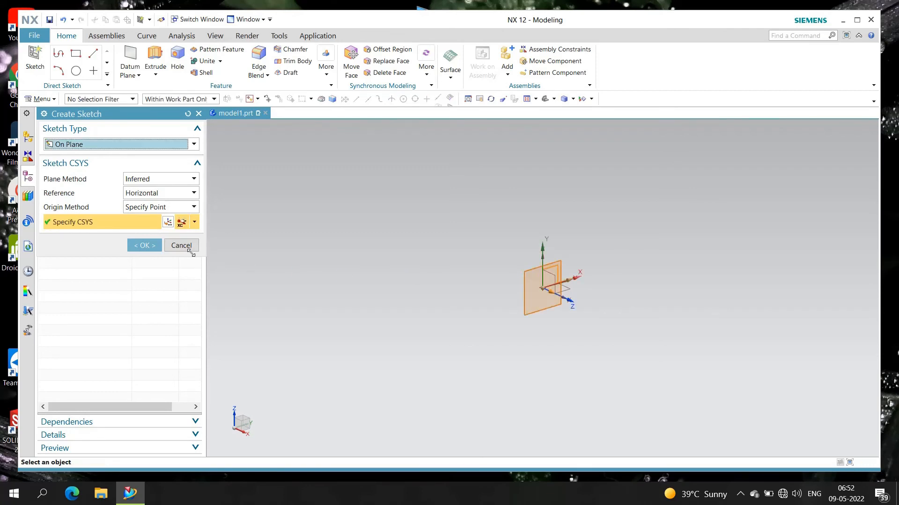
{"action": "left_click", "coordinate": [130, 244]}
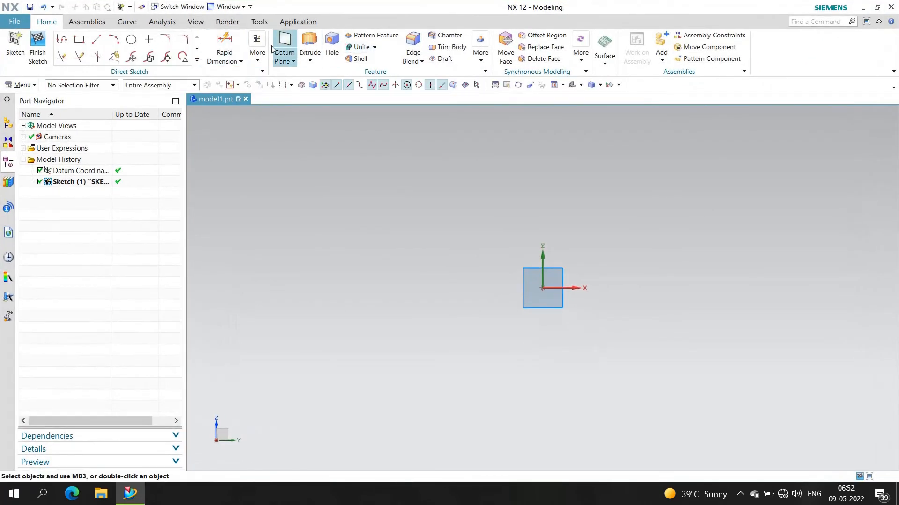
- Sketch a two-point rectangle about 94 mm wide and 65 mm high with its lower-left corner at the sketch origin
{"action": "left_click", "coordinate": [80, 39]}
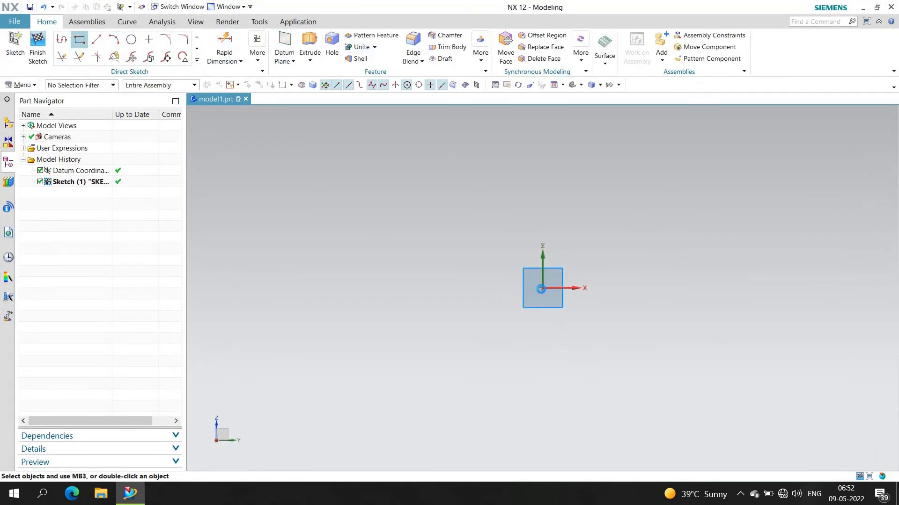
{"action": "left_click", "coordinate": [542, 288]}
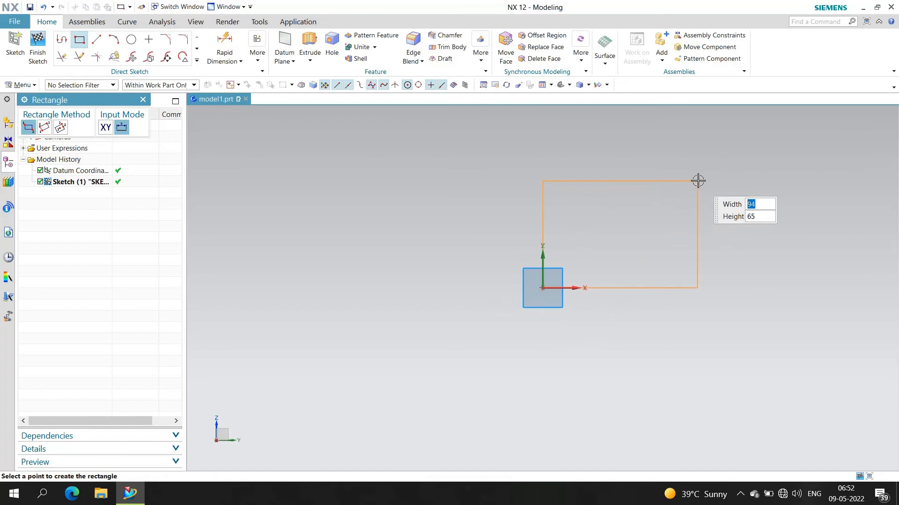
{"action": "left_click", "coordinate": [698, 181]}
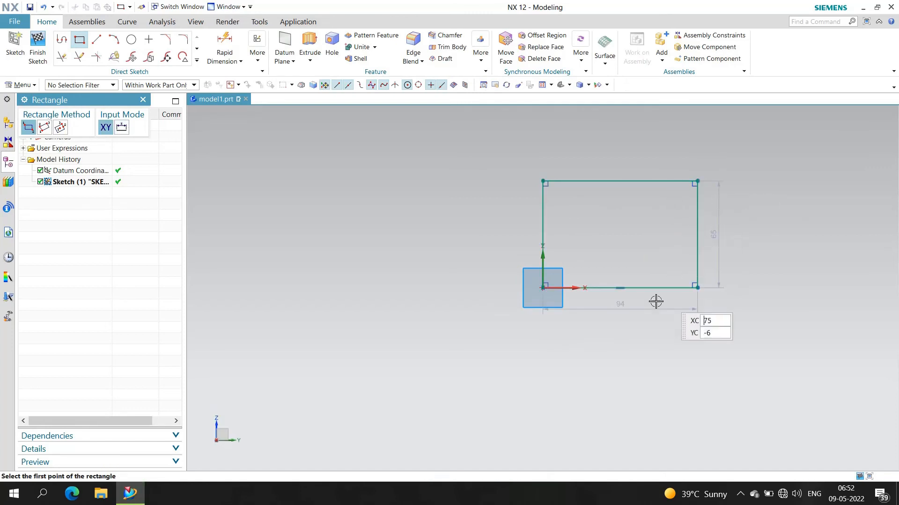
{"action": "left_click", "coordinate": [622, 308]}
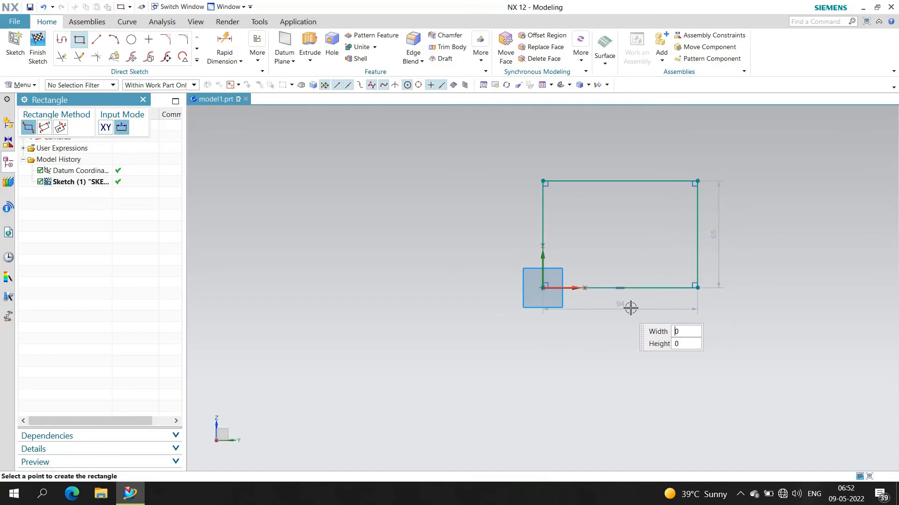
{"action": "key", "text": "Escape"}
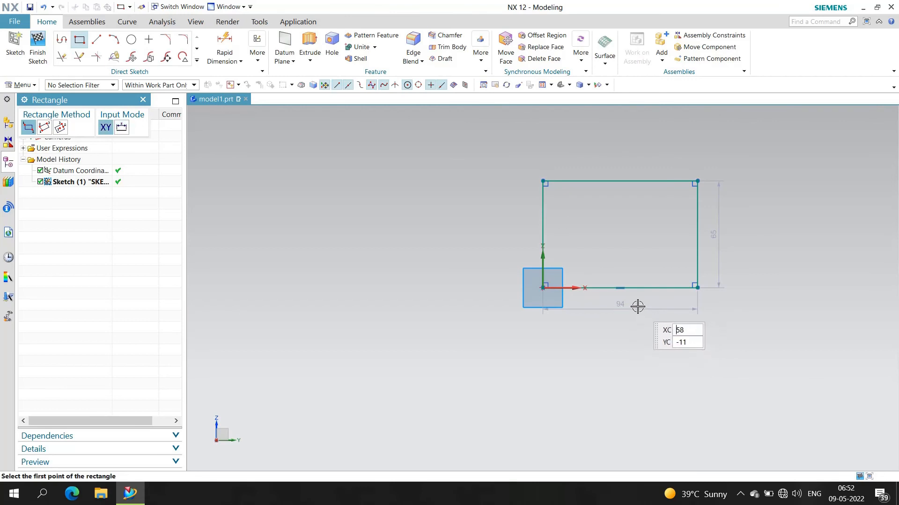
{"action": "left_click", "coordinate": [621, 307]}
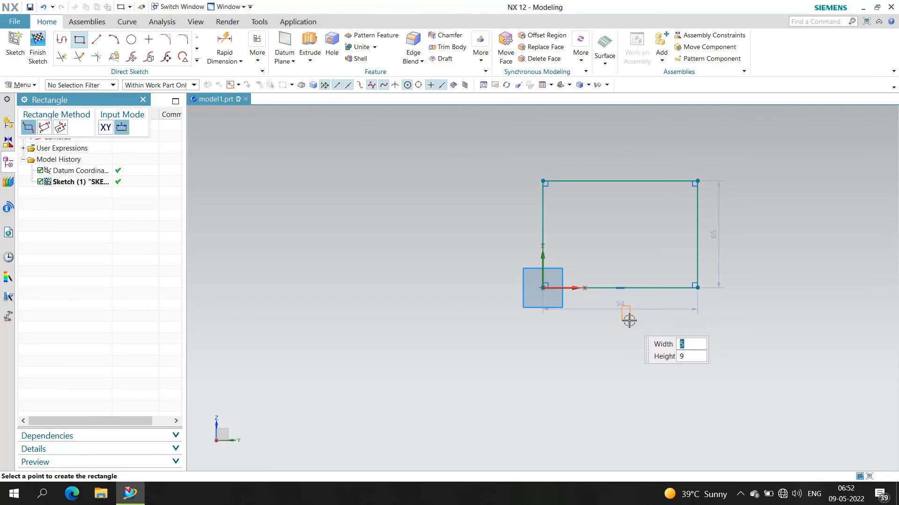
{"action": "key", "text": "Escape"}
- Leave the Rectangle command and set the rectangle's horizontal width dimension to 100 mm
{"action": "key", "text": "Escape"}
{"action": "key", "text": "Escape"}
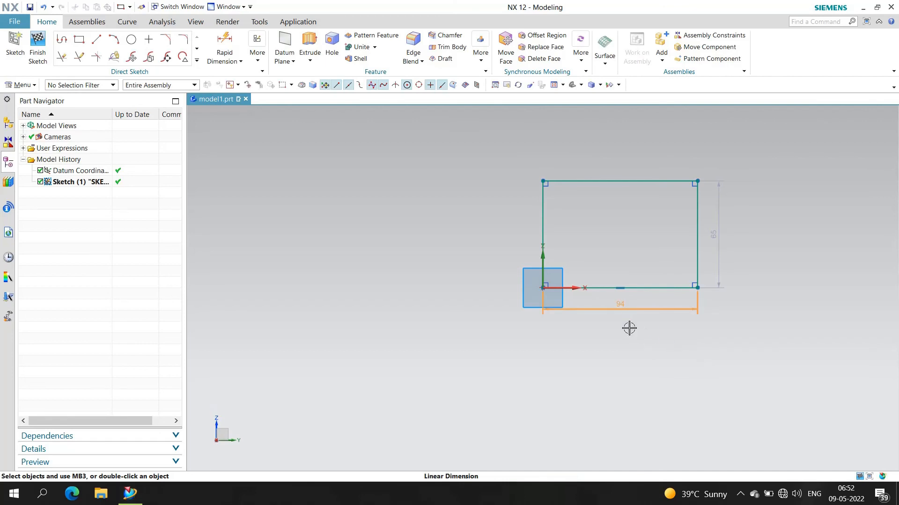
{"action": "double_click", "coordinate": [623, 305]}
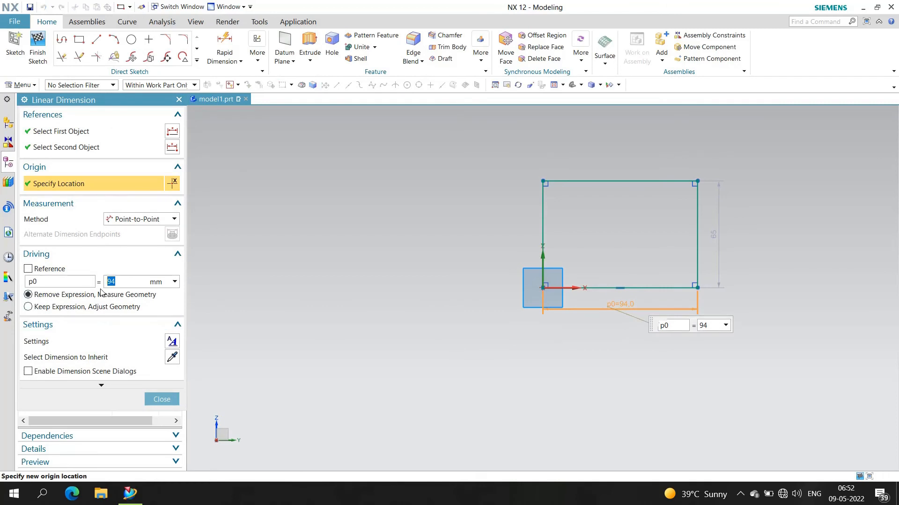
{"action": "type", "text": "100"}
{"action": "key", "text": "Return"}
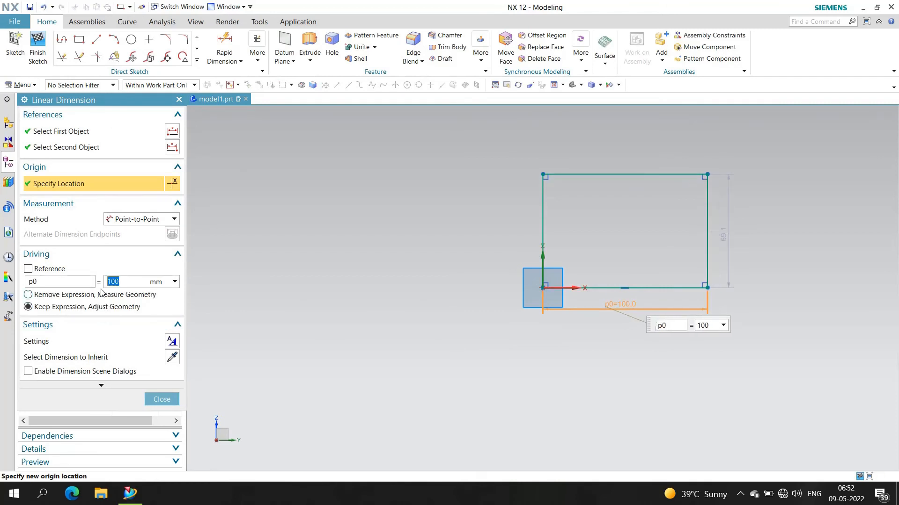
- Set the rectangle's vertical height dimension to 100 mm and close the dimension editing
{"action": "double_click", "coordinate": [727, 229]}
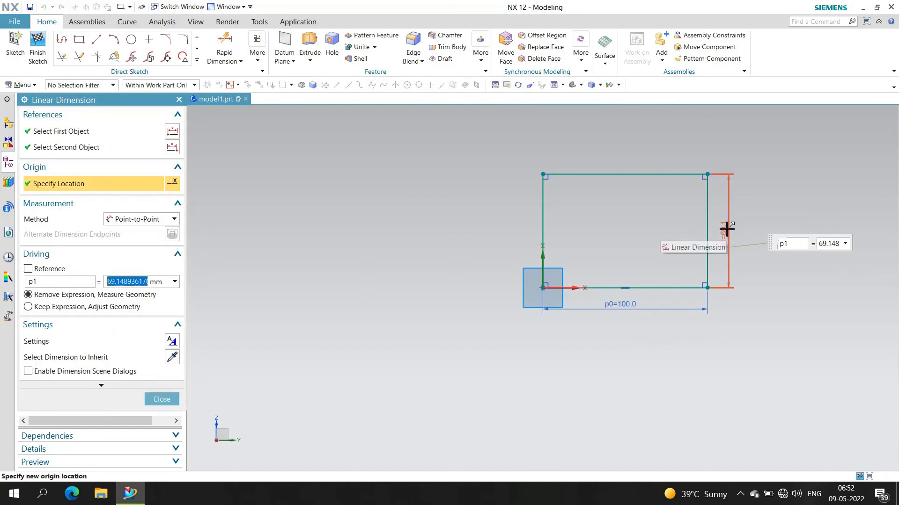
{"action": "type", "text": "100"}
{"action": "key", "text": "Return"}
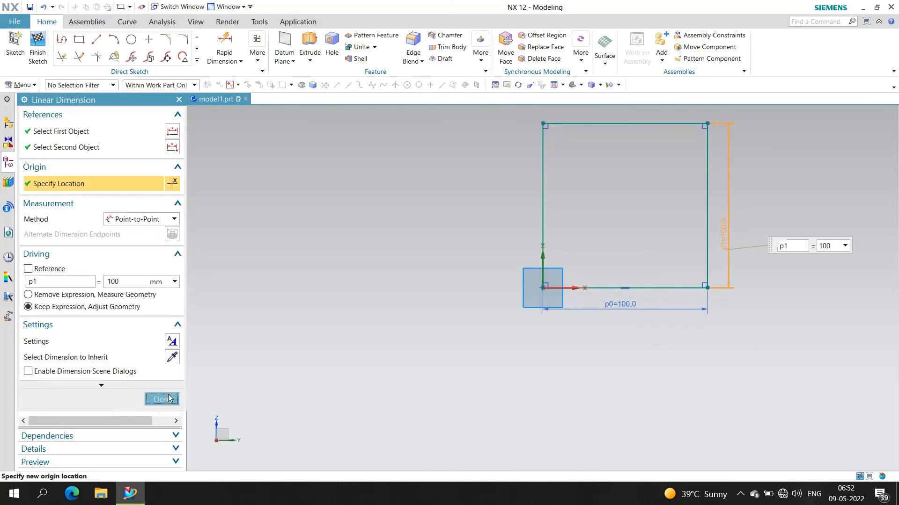
{"action": "left_click", "coordinate": [162, 399]}
- Extrude the four-line square sketch profile from 0 to 100 mm as a solid cube, with the Boolean left on Inferred
{"action": "scroll", "coordinate": [201, 293], "scroll_direction": "up", "scroll_amount": 2}
{"action": "scroll", "coordinate": [697, 286], "scroll_direction": "down", "scroll_amount": 6}
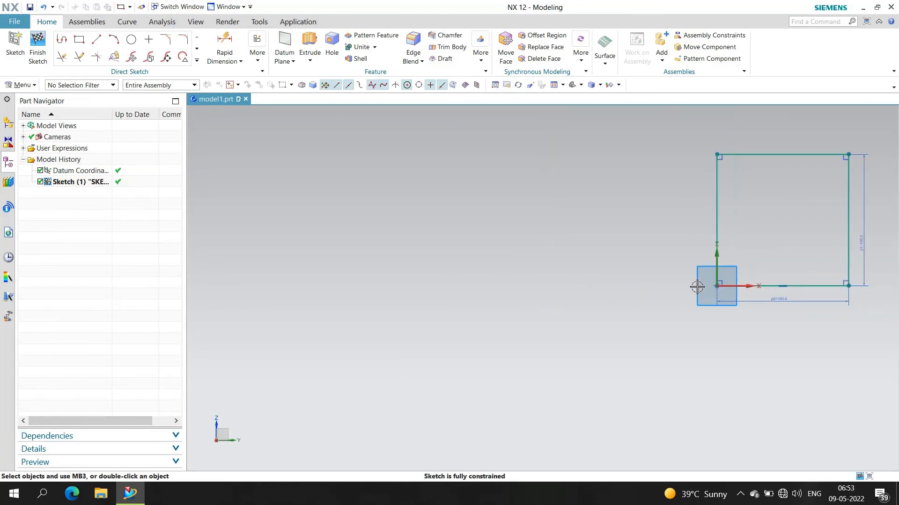
{"action": "scroll", "coordinate": [821, 224], "scroll_direction": "up", "scroll_amount": 4}
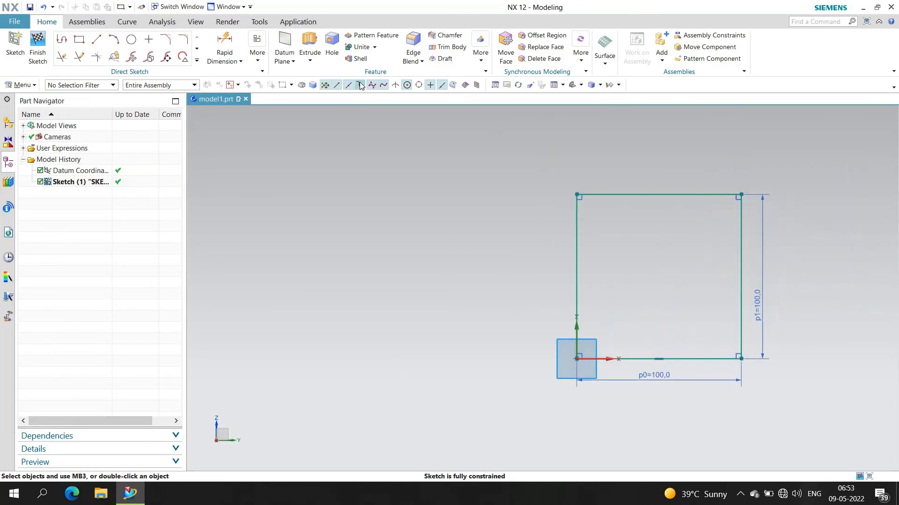
{"action": "left_click", "coordinate": [317, 49]}
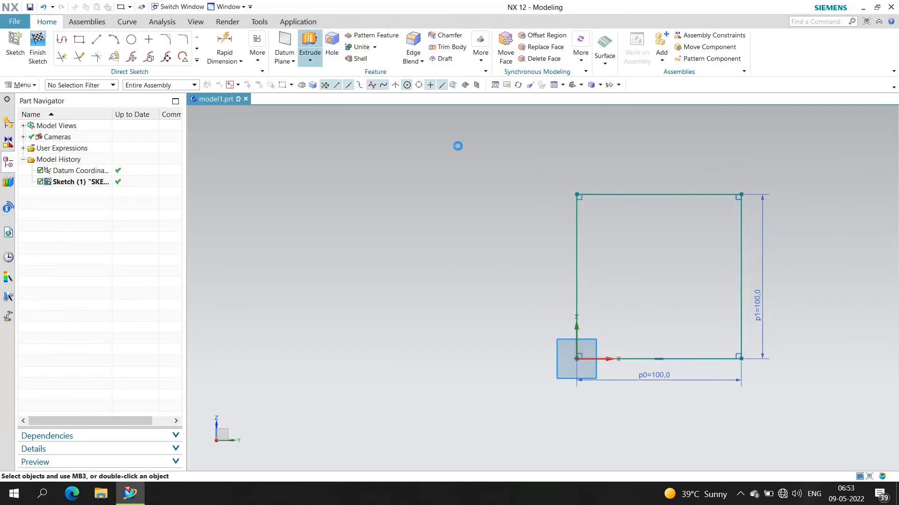
{"action": "left_click", "coordinate": [612, 276]}
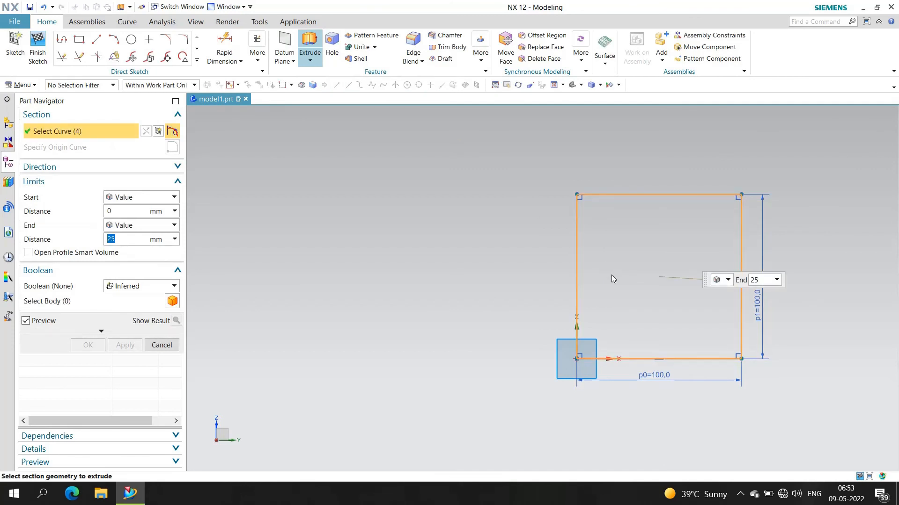
{"action": "middle_click_drag", "start_coordinate": [675, 280], "coordinate": [592, 320]}
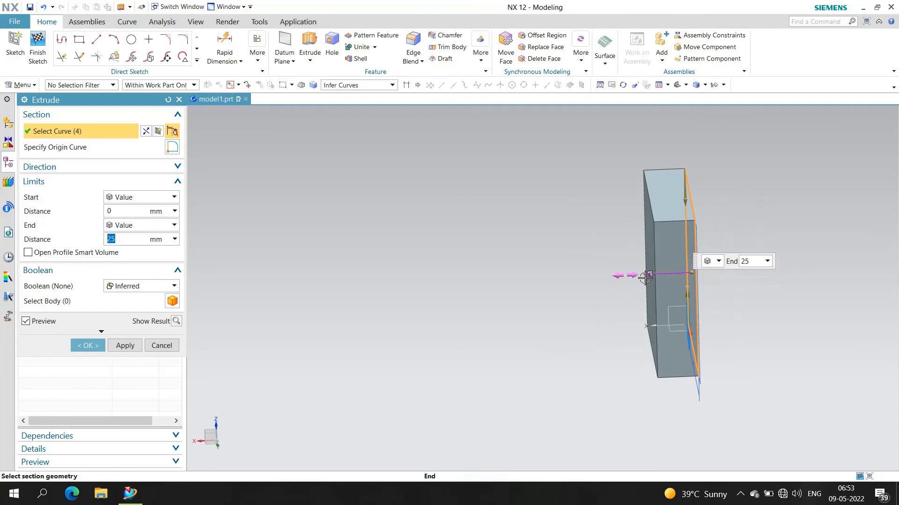
{"action": "left_click_drag", "start_coordinate": [646, 276], "coordinate": [577, 277]}
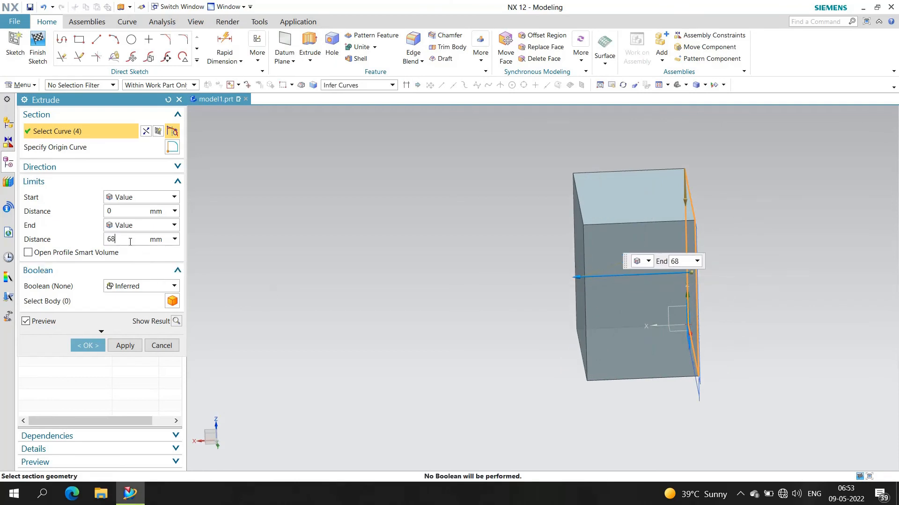
{"action": "type", "text": "100"}
{"action": "left_click", "coordinate": [114, 343]}
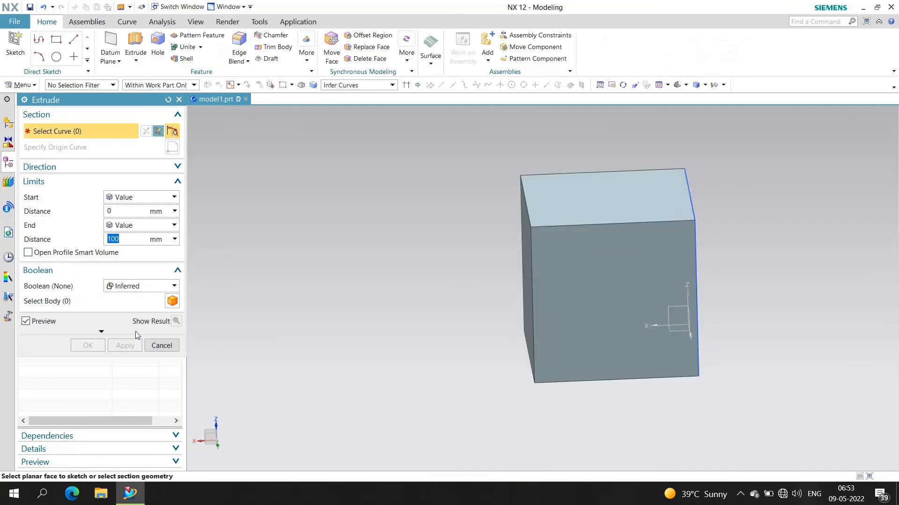
{"action": "left_click", "coordinate": [144, 346]}
{"action": "scroll", "coordinate": [367, 295], "scroll_direction": "up", "scroll_amount": 3}
{"action": "scroll", "coordinate": [565, 245], "scroll_direction": "down", "scroll_amount": 3}
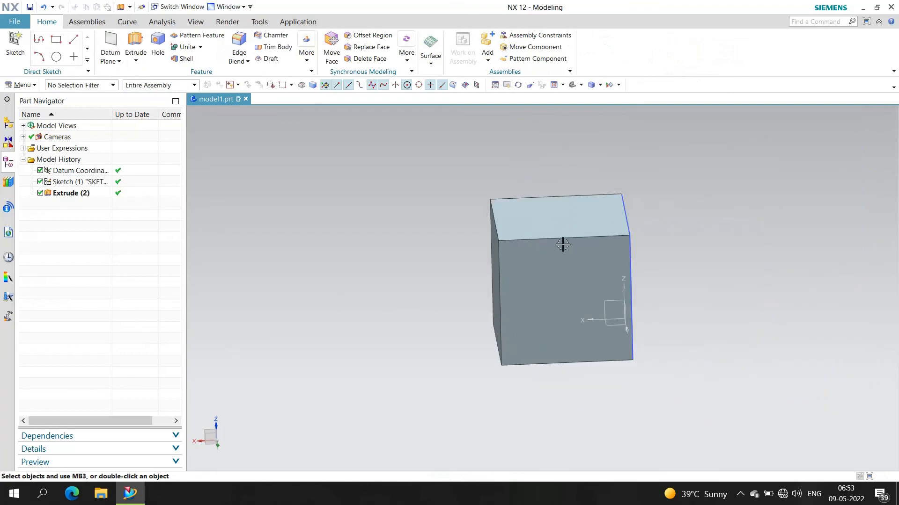
{"action": "middle_click_drag", "start_coordinate": [566, 244], "coordinate": [628, 331]}
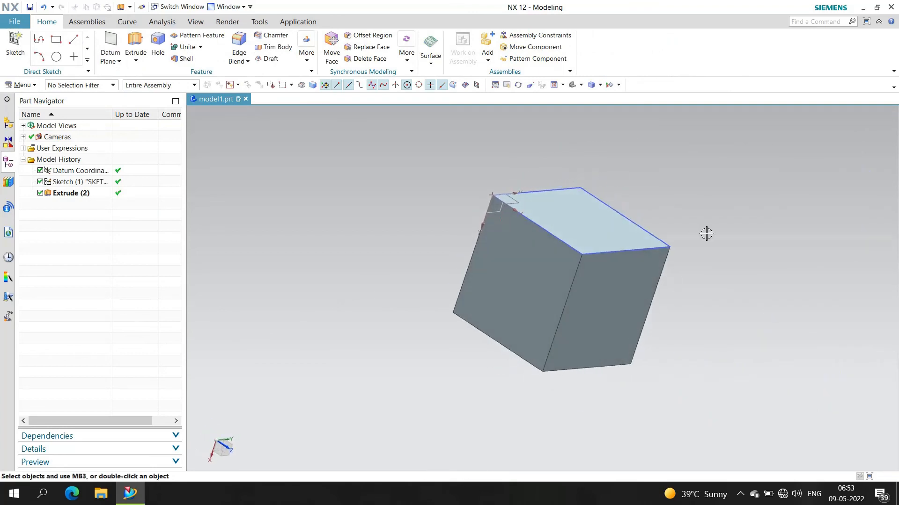
{"action": "middle_click_drag", "start_coordinate": [707, 233], "coordinate": [635, 285]}
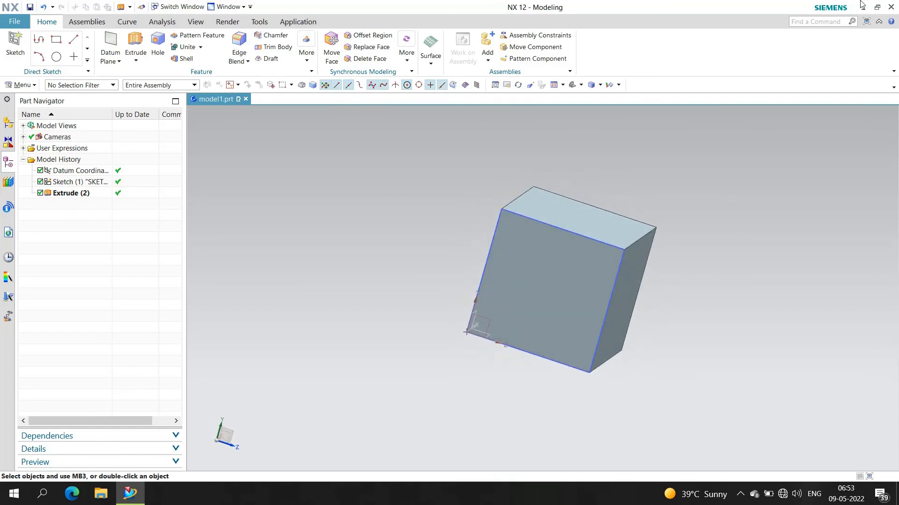